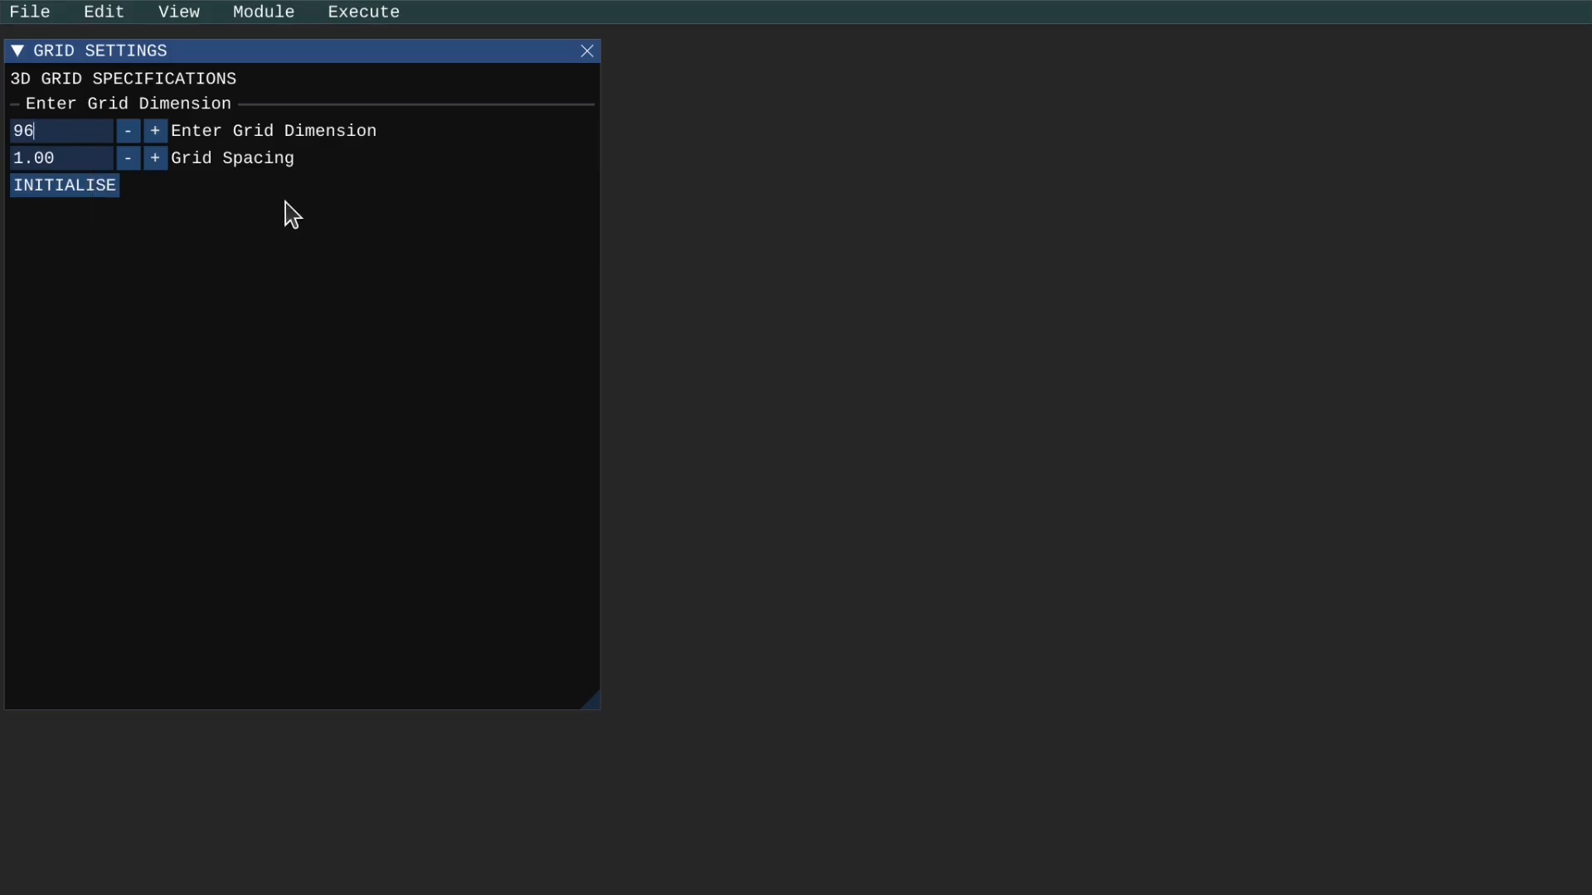
Initialise the 3D grid with dimension 96 and spacing 1.00, and switch to the Primitive module.
{"action": "left_click", "coordinate": [102, 194]}
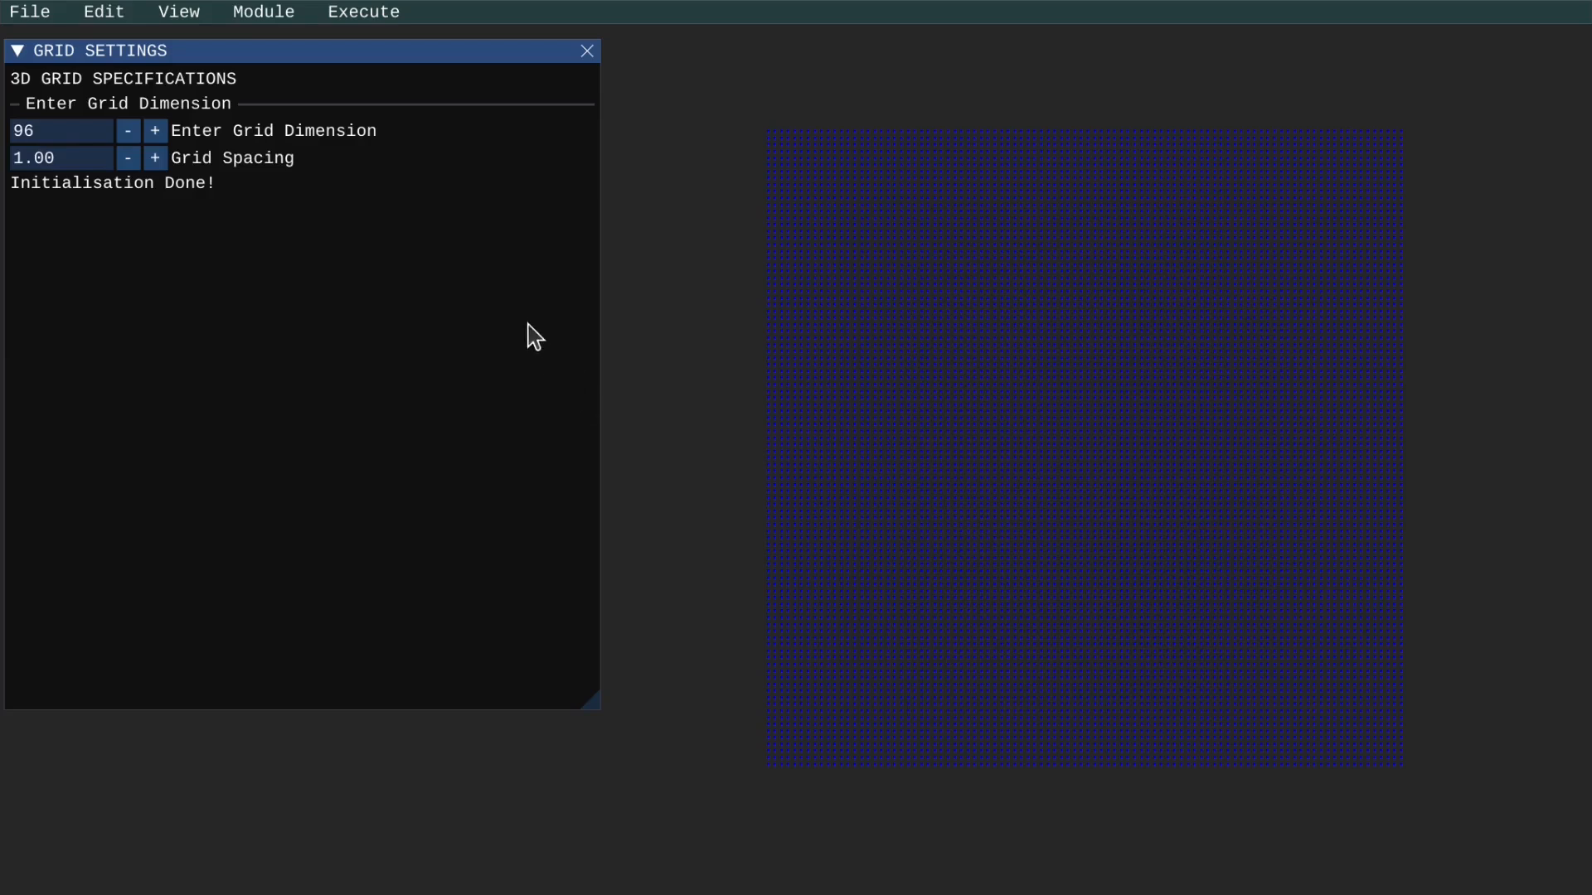
{"action": "left_click", "coordinate": [240, 18]}
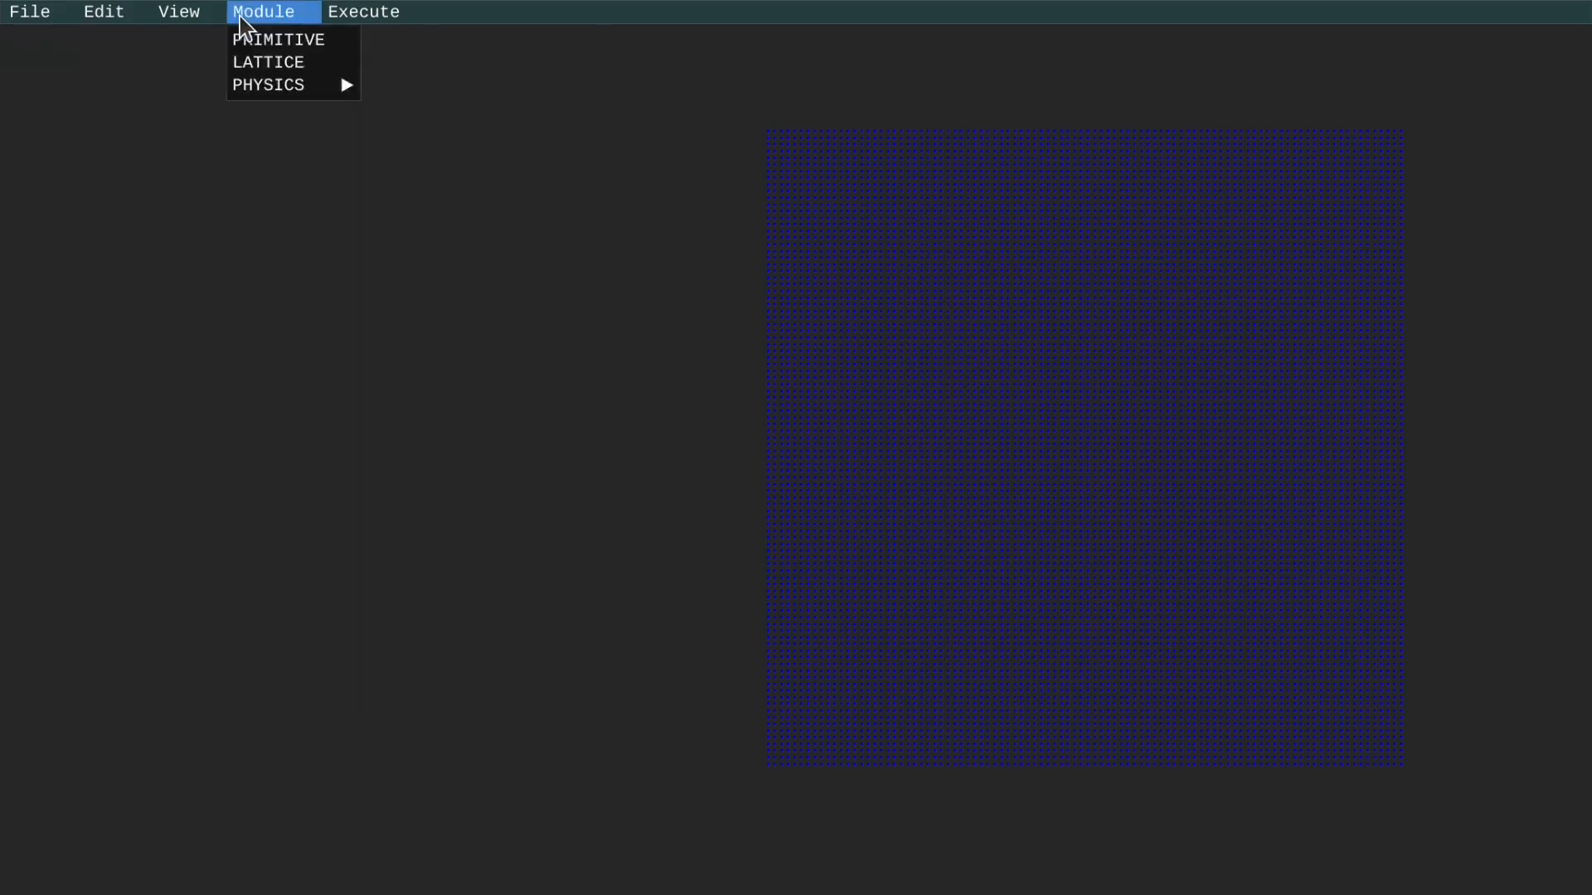
{"action": "left_click", "coordinate": [261, 41]}
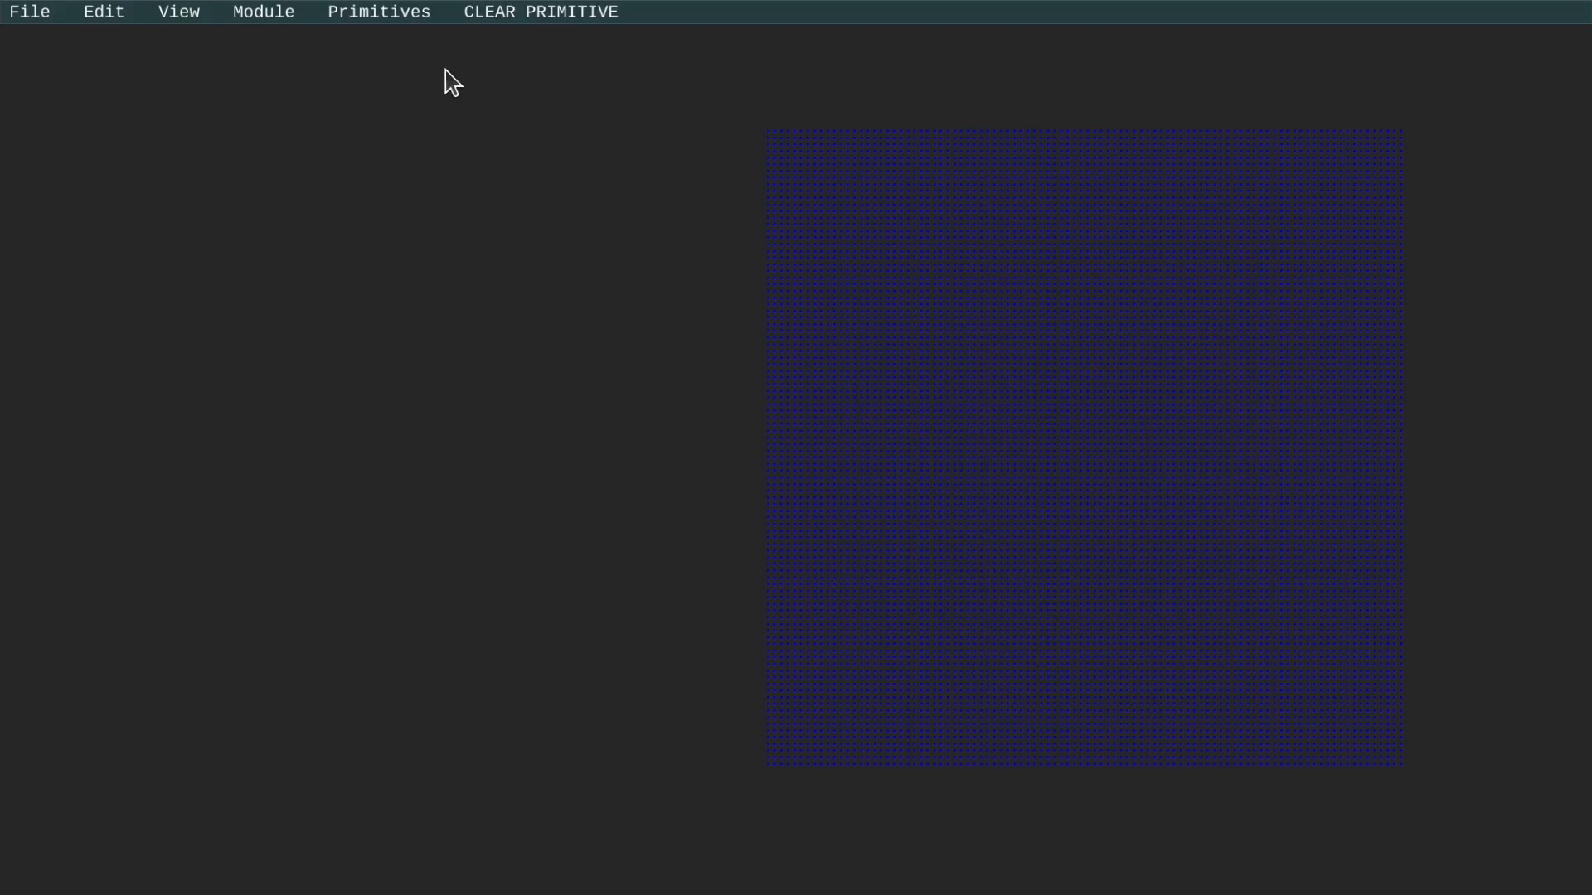
{"action": "left_click", "coordinate": [408, 17]}
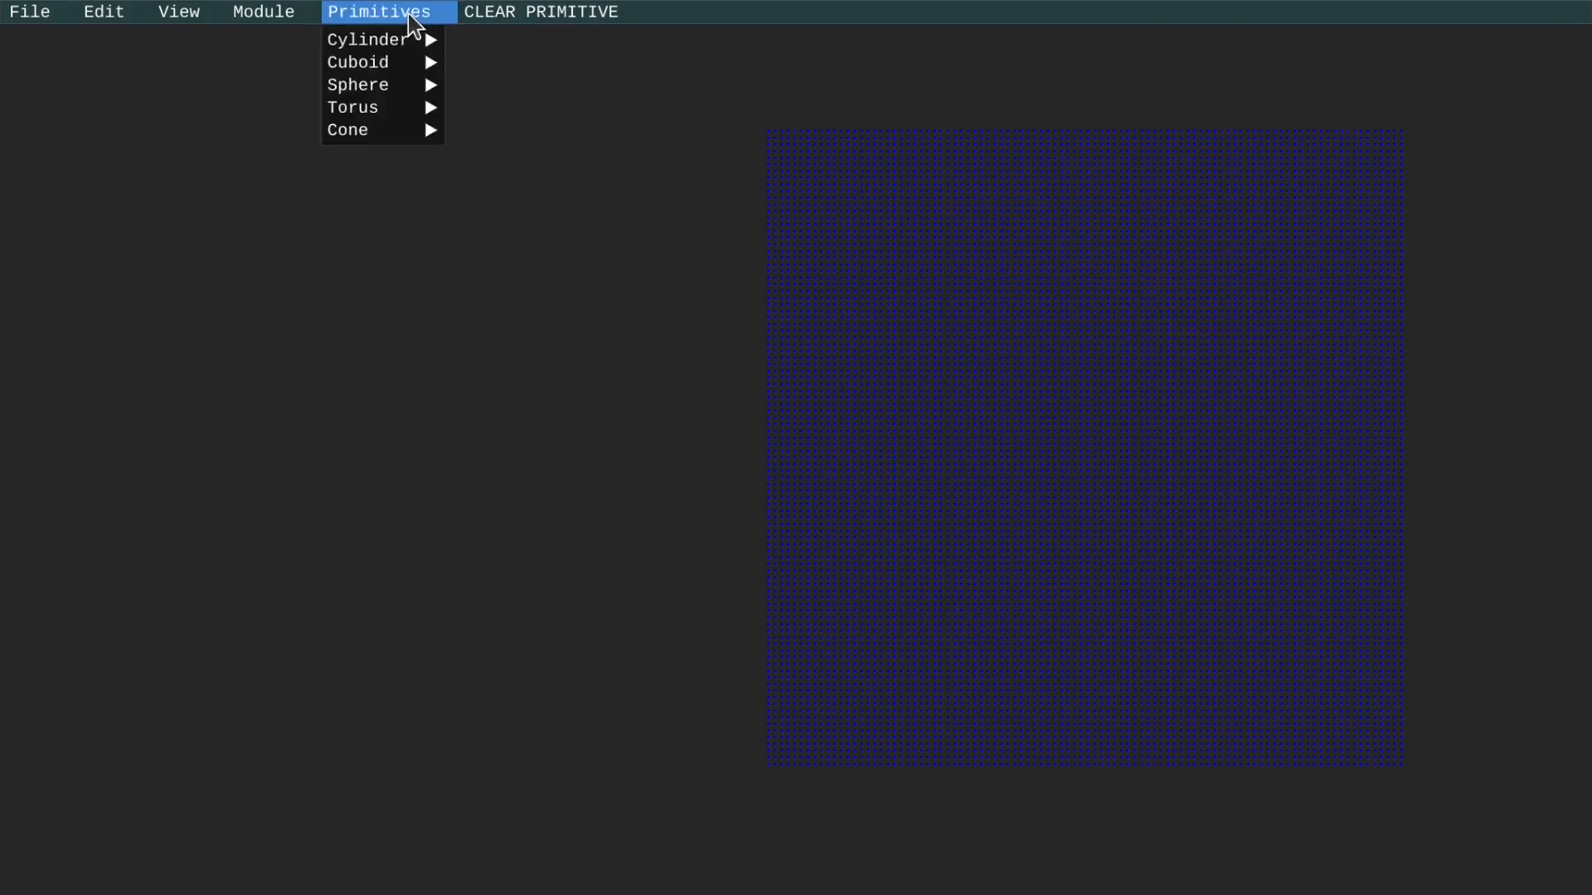
{"action": "mouse_move", "coordinate": [373, 131]}
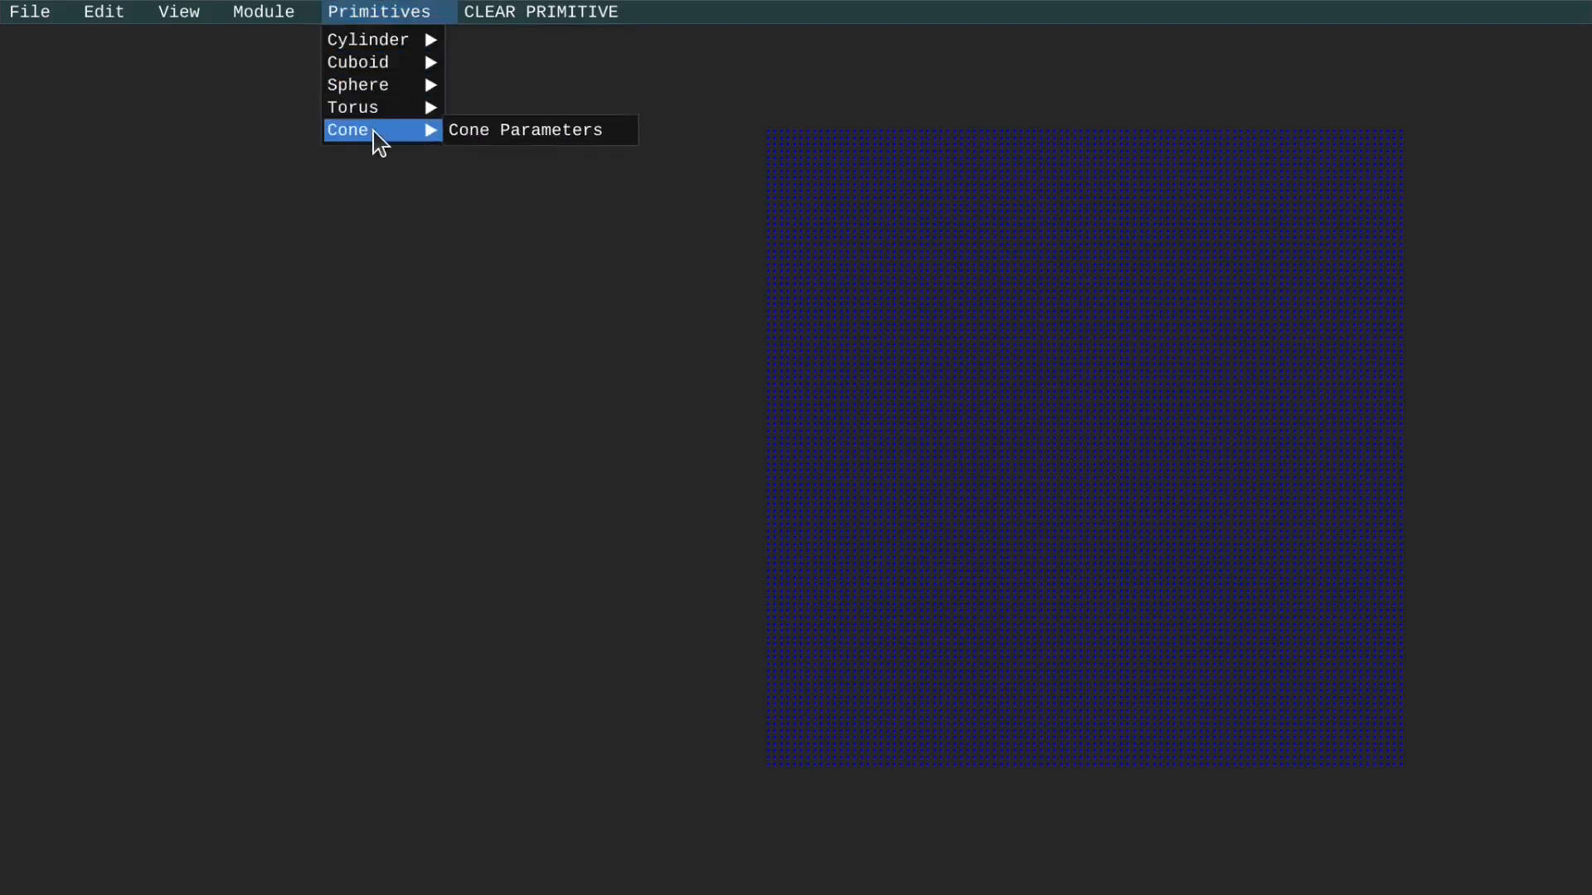
{"action": "mouse_move", "coordinate": [532, 13]}
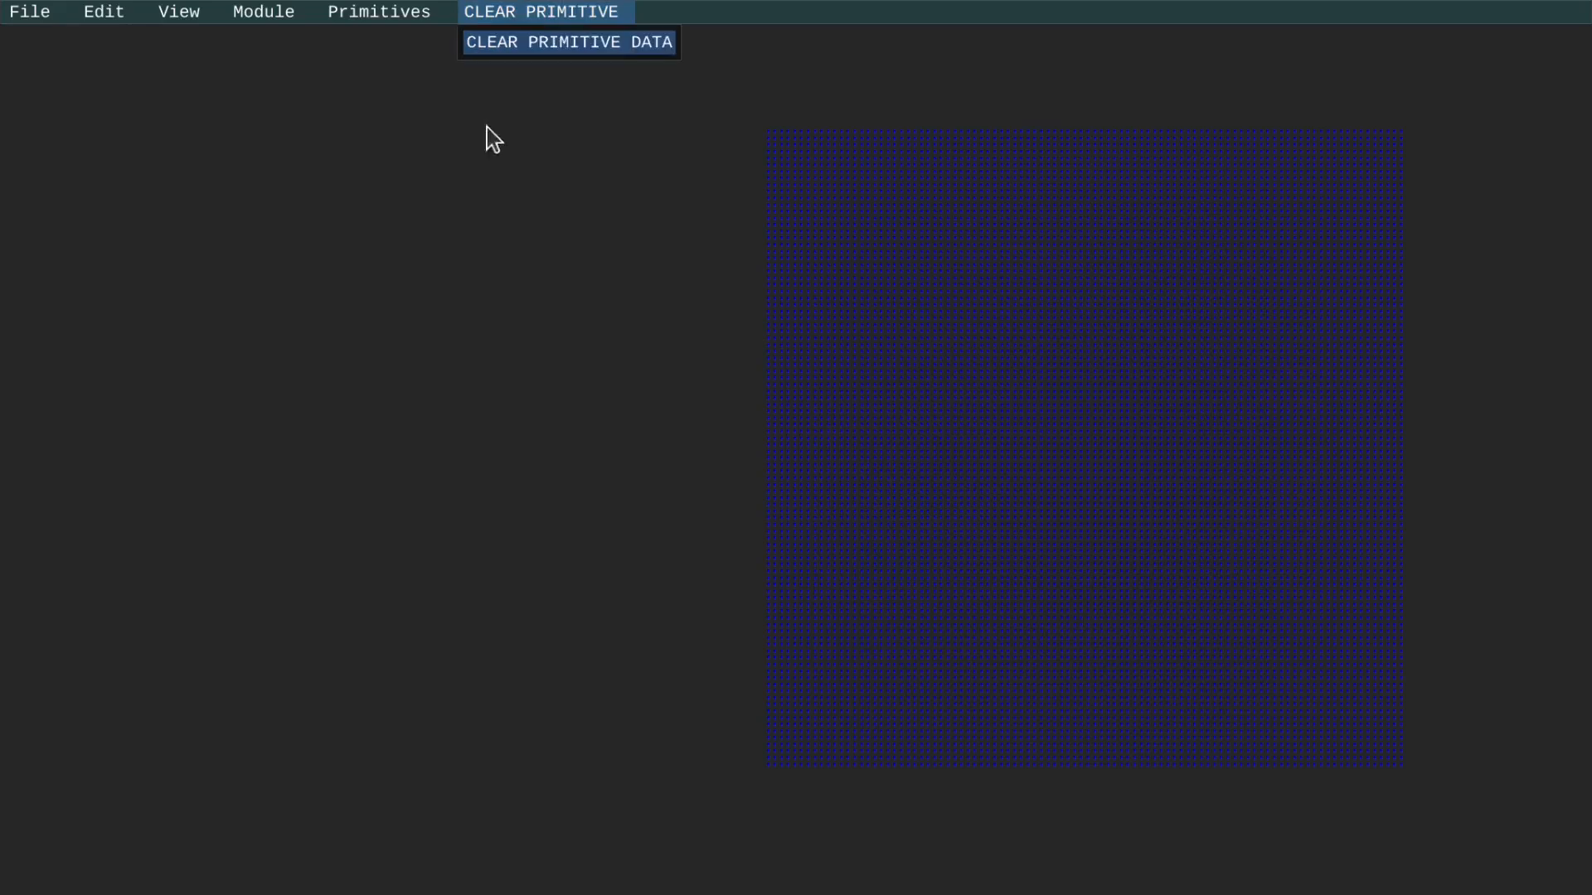
{"action": "left_click", "coordinate": [472, 148]}
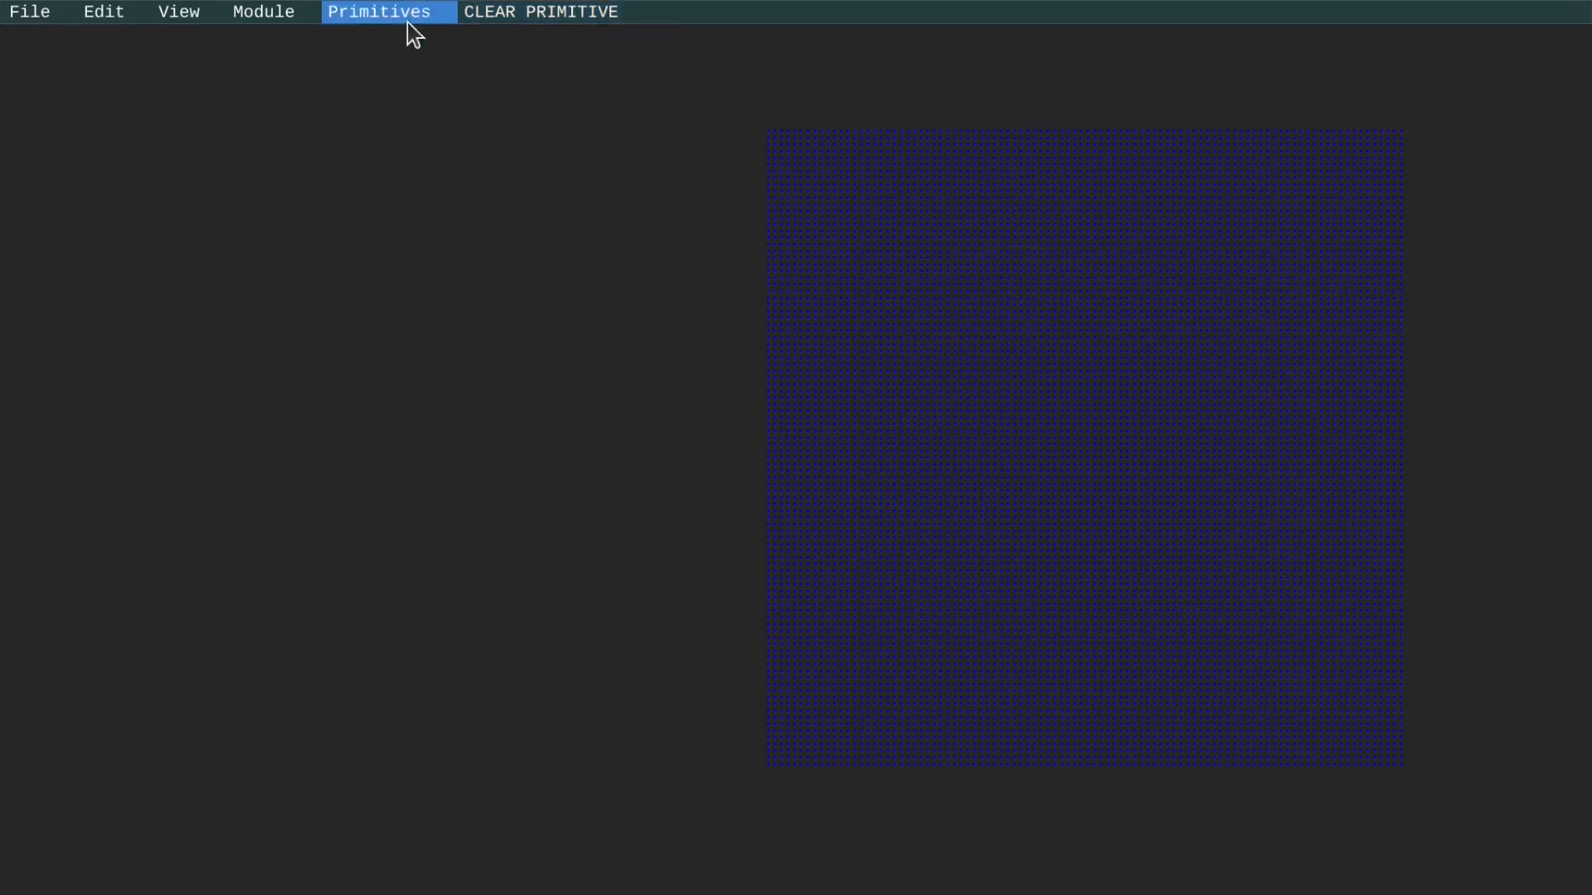
Add a cylinder primitive defined by axis and center, and expand its parameters.
{"action": "left_click", "coordinate": [406, 22]}
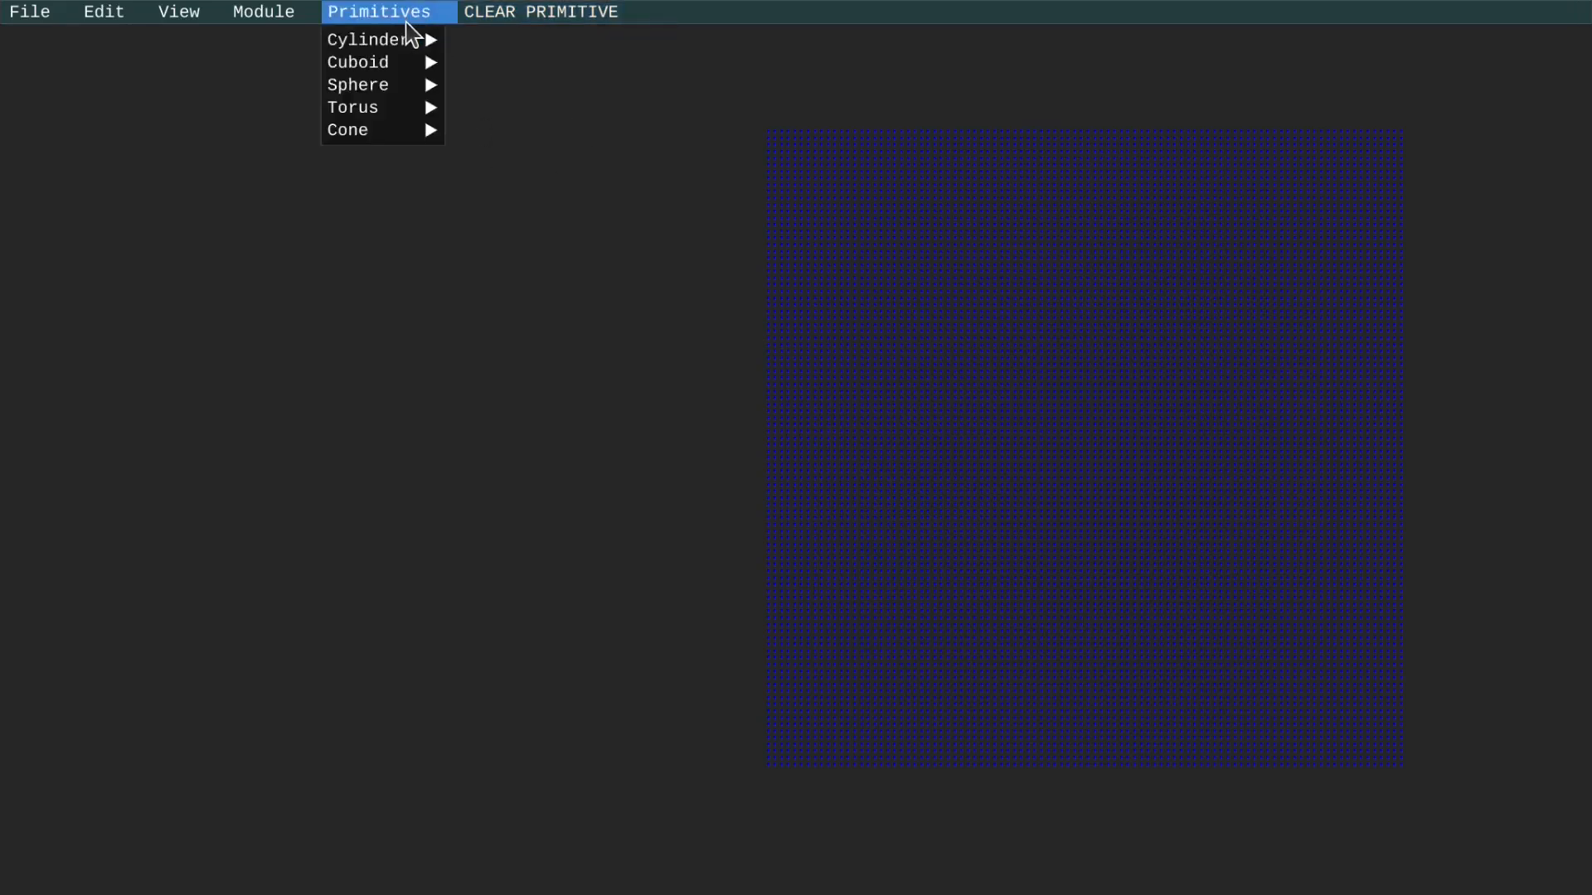
{"action": "mouse_move", "coordinate": [395, 39]}
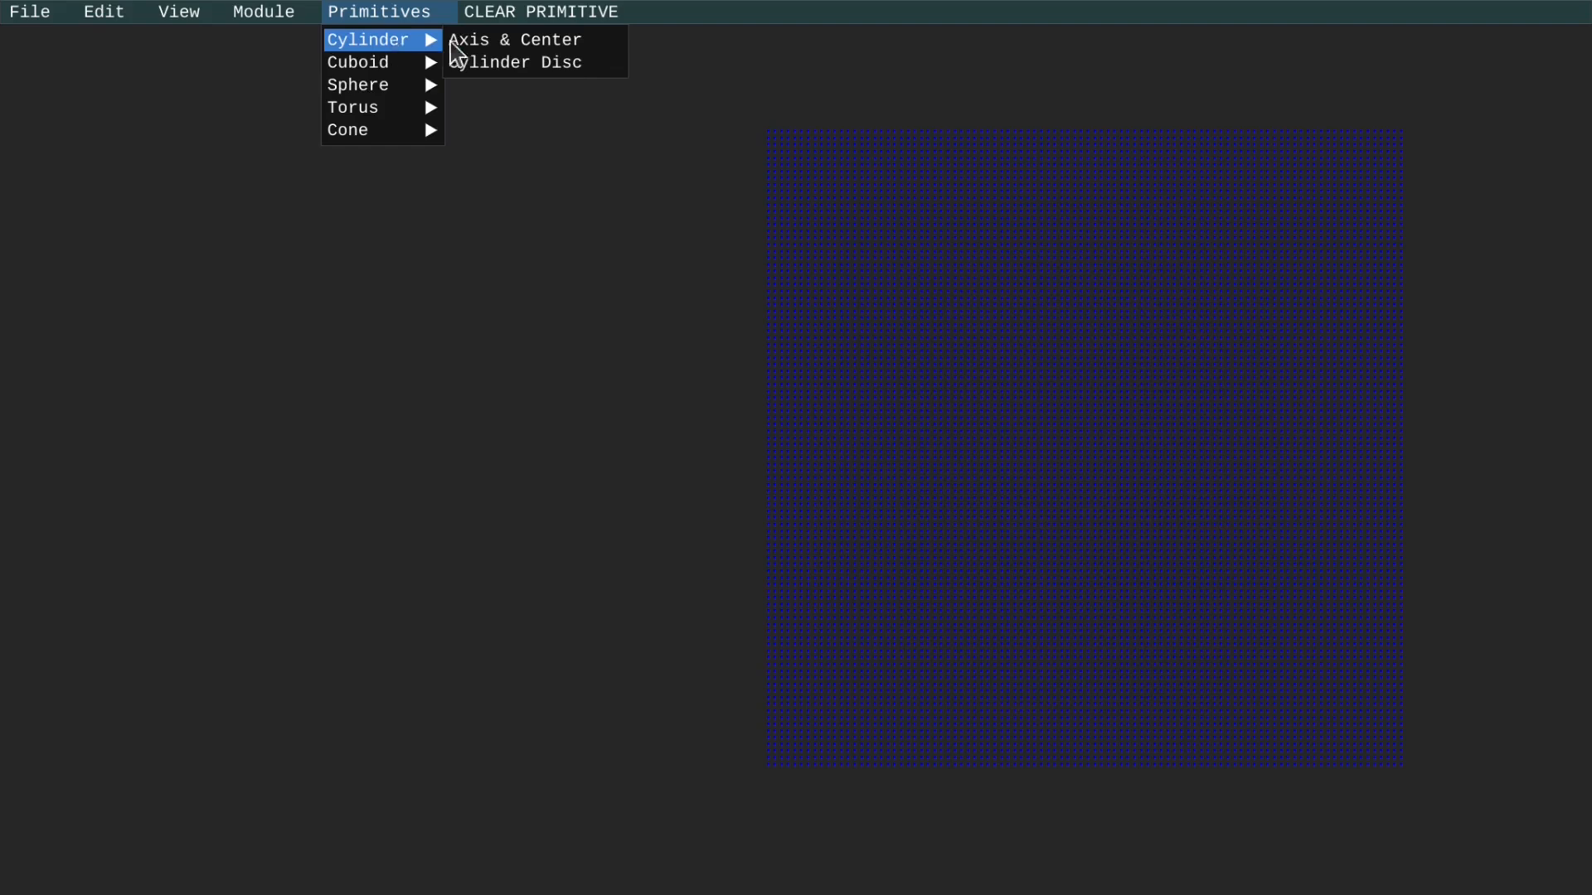
{"action": "left_click", "coordinate": [497, 40]}
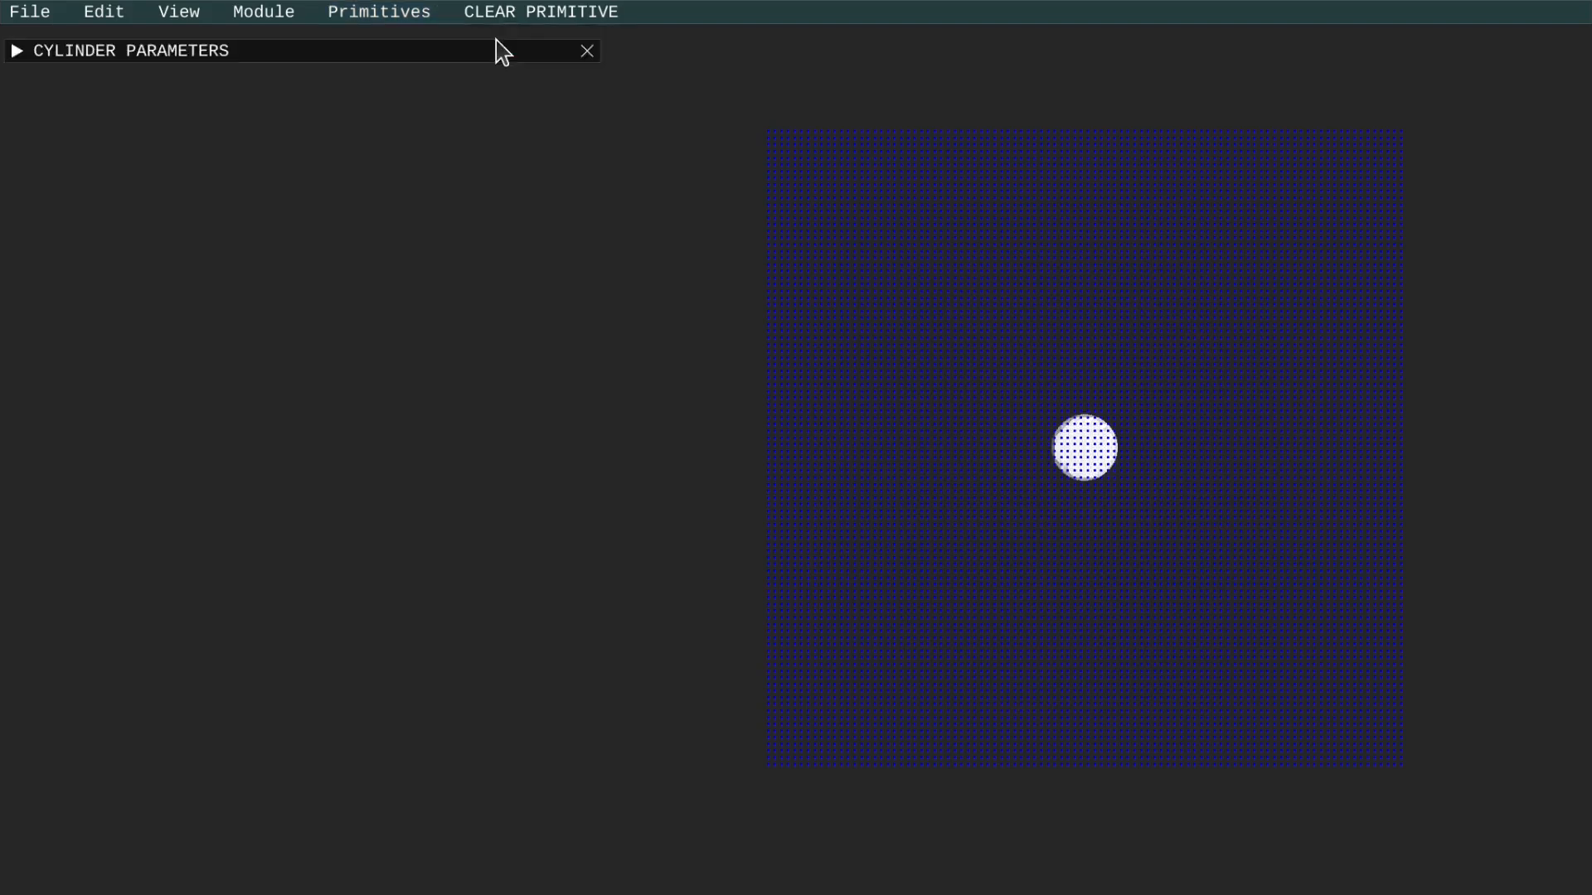
{"action": "left_click", "coordinate": [20, 54]}
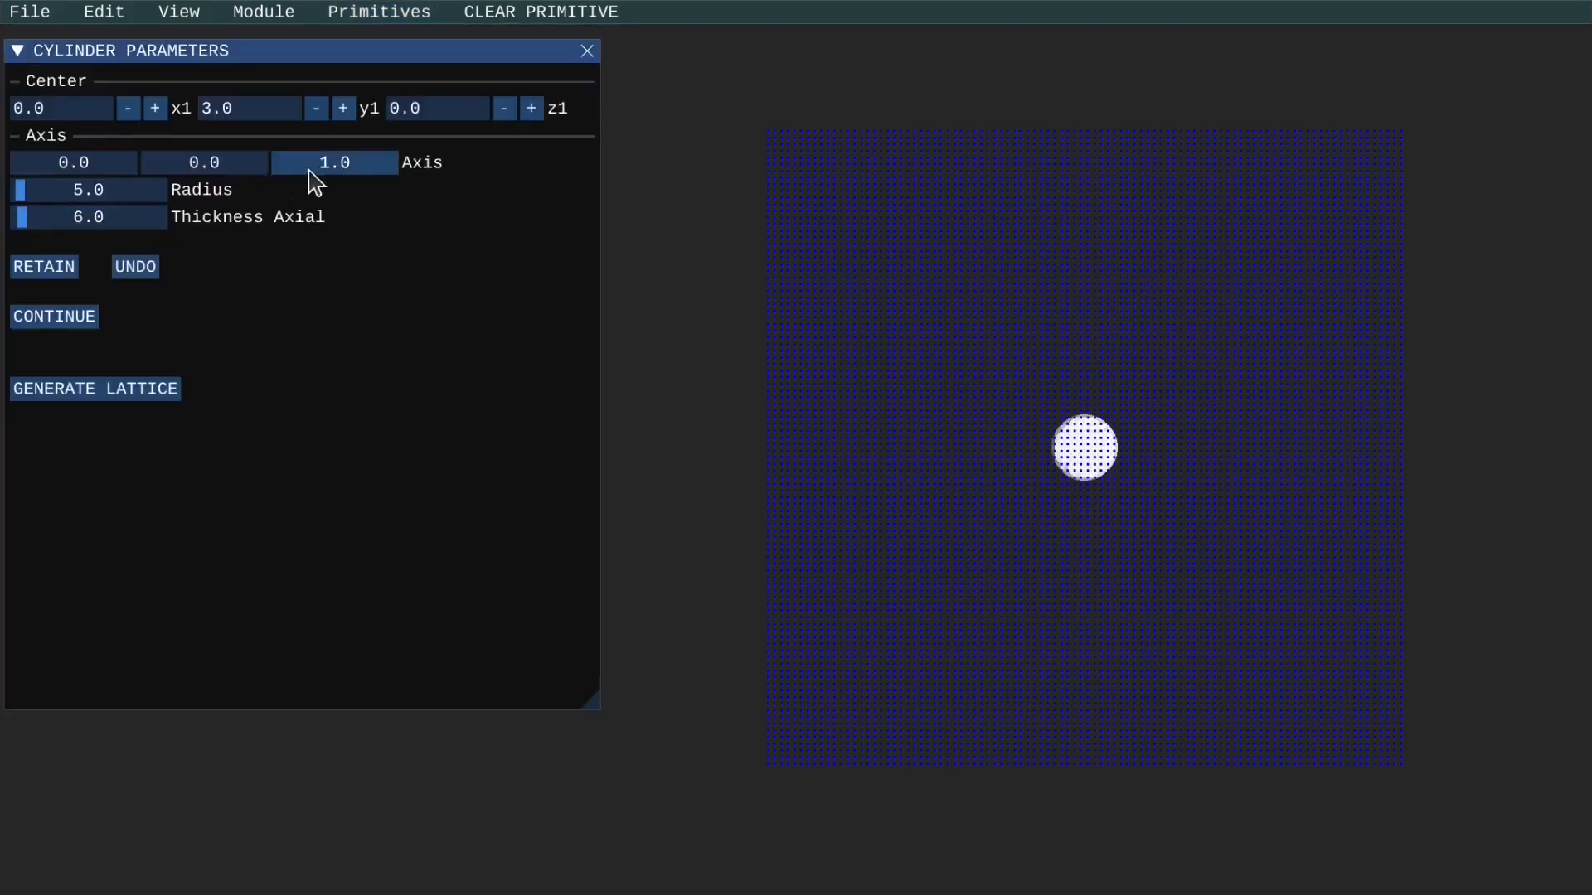
Set the cylinder's axis to 1.0, -0.2, 1.0, its radius to about 31.3 and axial thickness to about 35.7, and retain it.
{"action": "left_click_drag", "start_coordinate": [122, 161], "coordinate": [208, 166]}
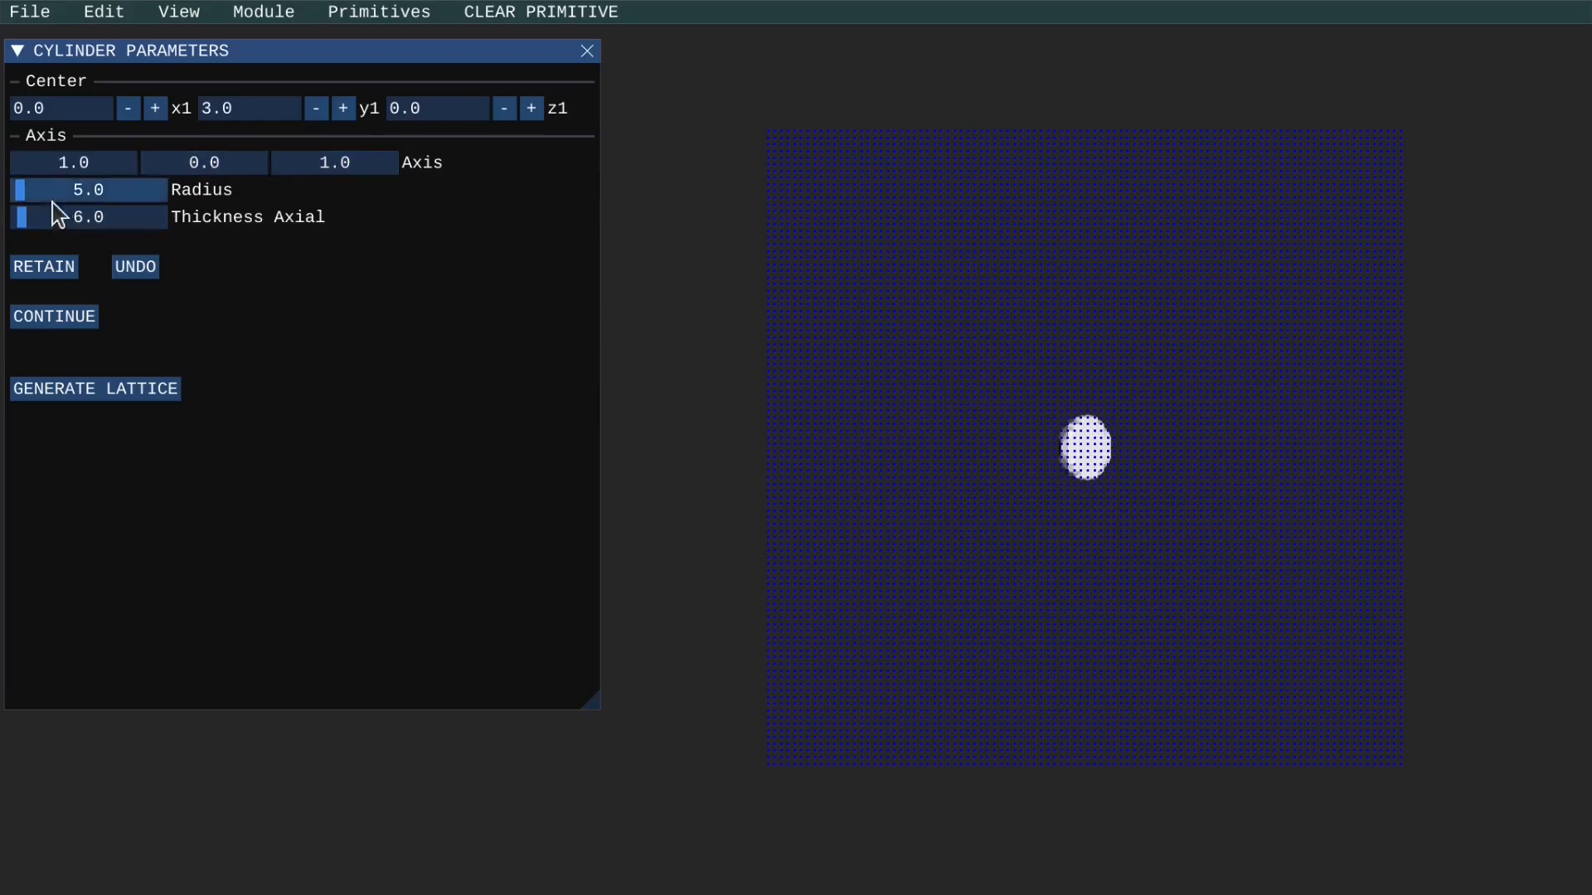
{"action": "left_click_drag", "start_coordinate": [23, 192], "coordinate": [49, 193]}
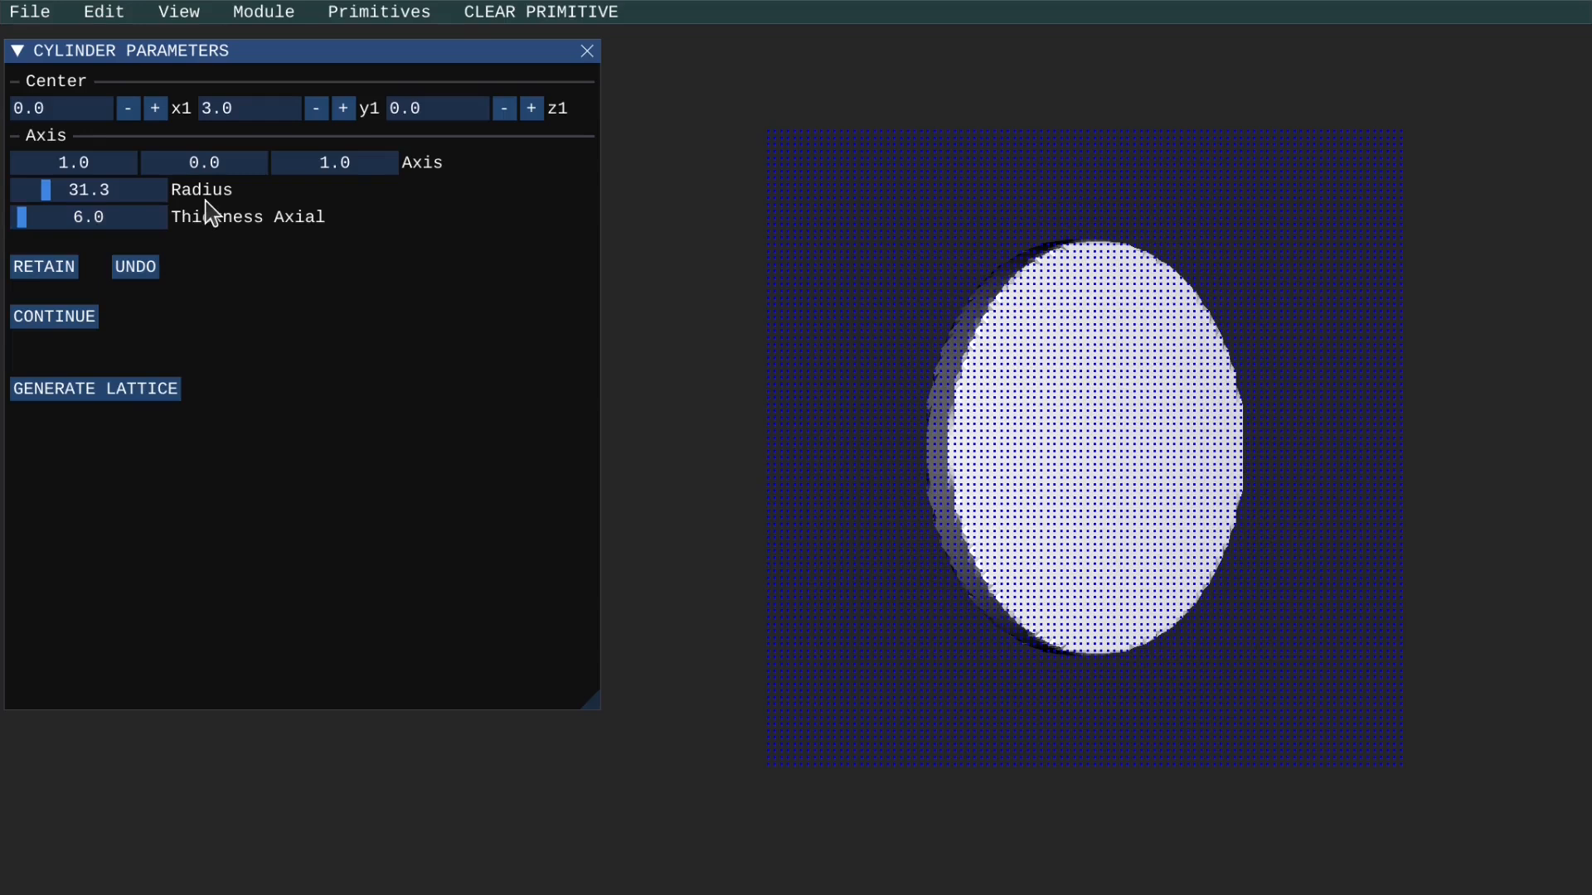
{"action": "mouse_move", "coordinate": [28, 221]}
{"action": "left_mouse_down"}
{"action": "mouse_move", "coordinate": [78, 233]}
{"action": "mouse_move", "coordinate": [58, 221]}
{"action": "left_mouse_up"}
{"action": "mouse_move", "coordinate": [196, 175]}
{"action": "left_mouse_down"}
{"action": "mouse_move", "coordinate": [141, 163]}
{"action": "mouse_move", "coordinate": [206, 182]}
{"action": "mouse_move", "coordinate": [177, 184]}
{"action": "left_mouse_up"}
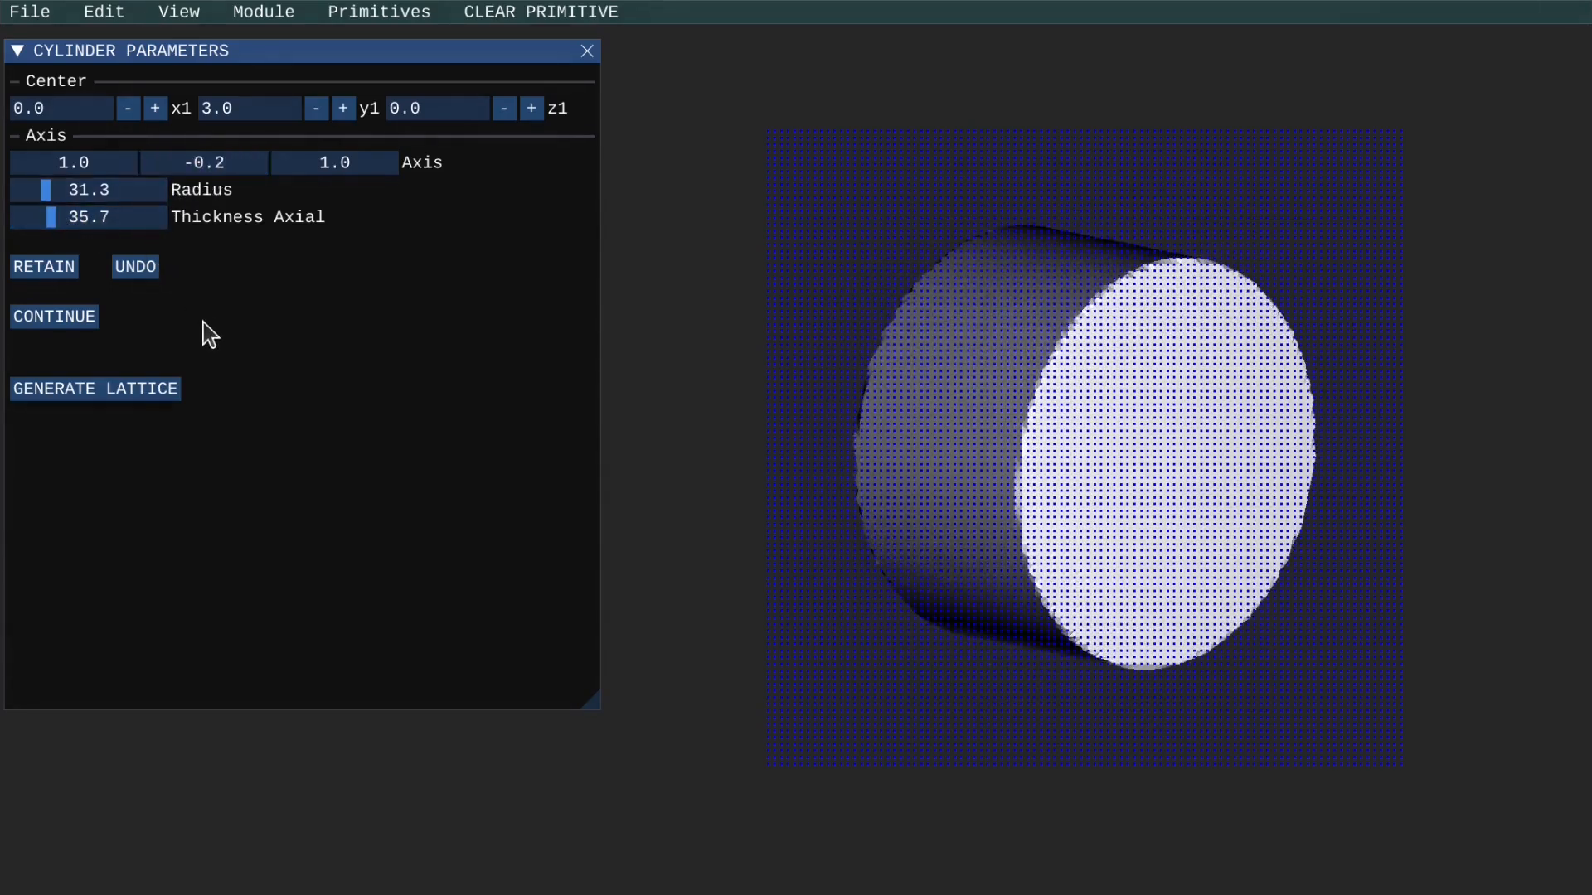
{"action": "left_click", "coordinate": [57, 275]}
Create a cylinder disc primitive, keeping the preset center, axis, radius and thickness values.
{"action": "left_click", "coordinate": [398, 13]}
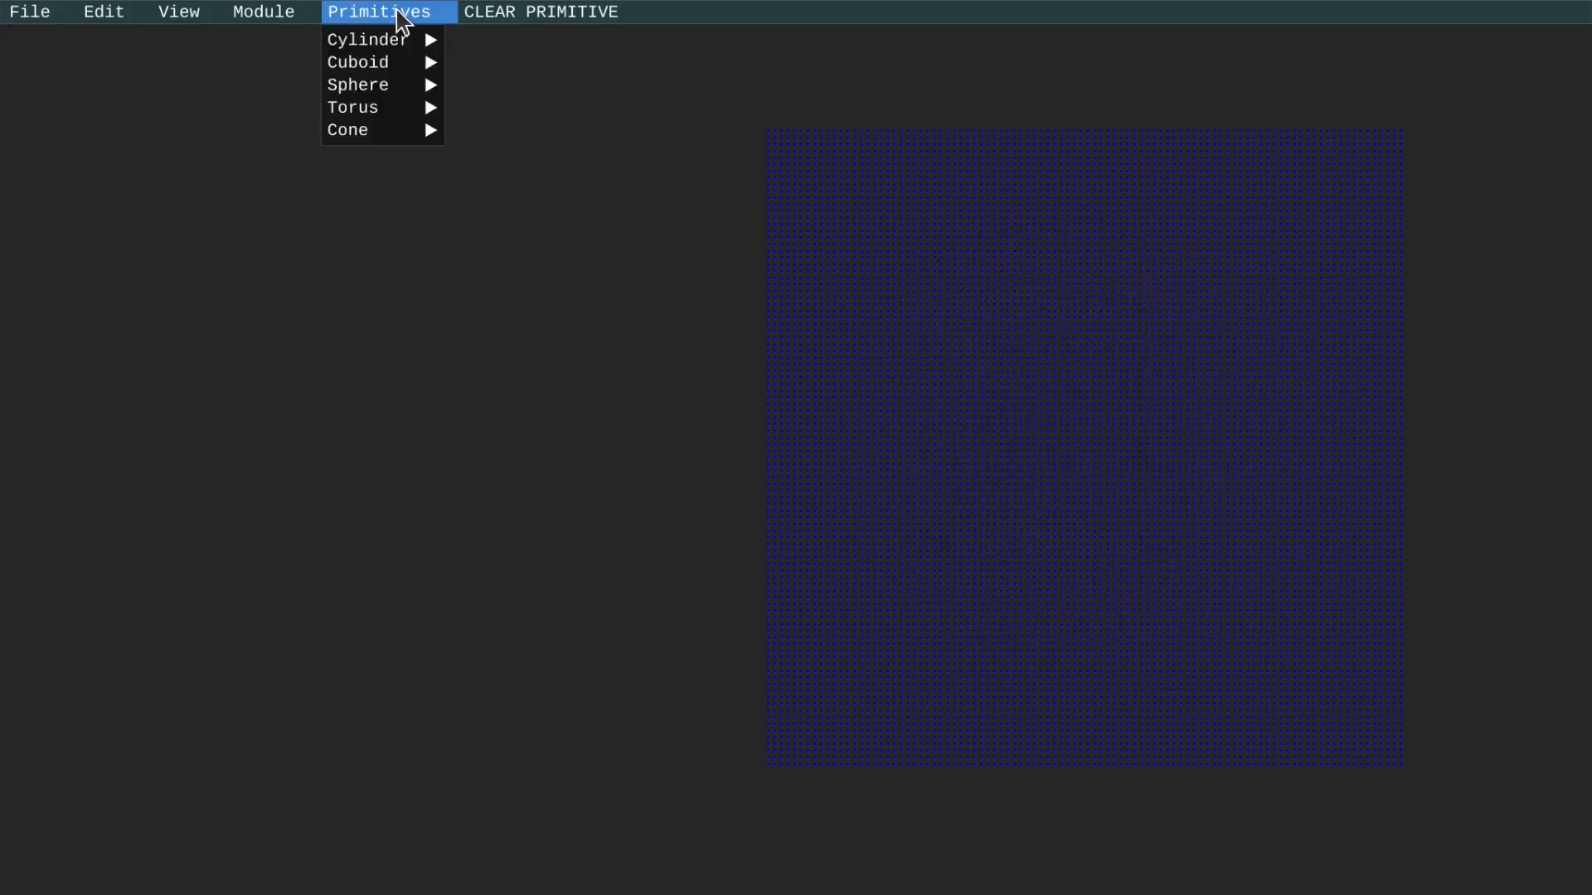
{"action": "mouse_move", "coordinate": [397, 35]}
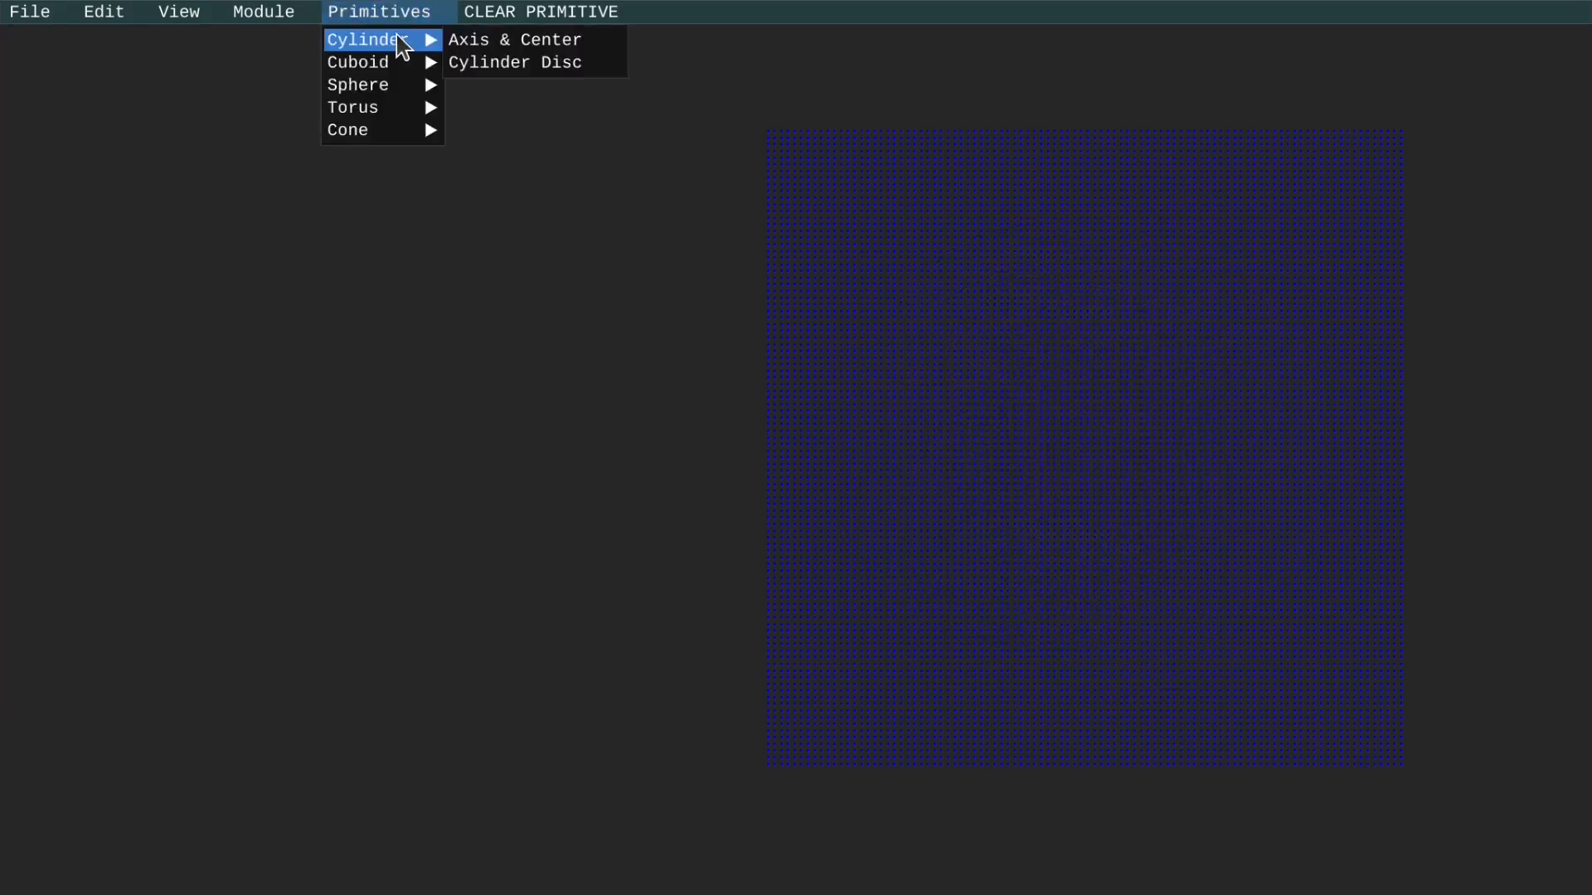
{"action": "left_click", "coordinate": [485, 63]}
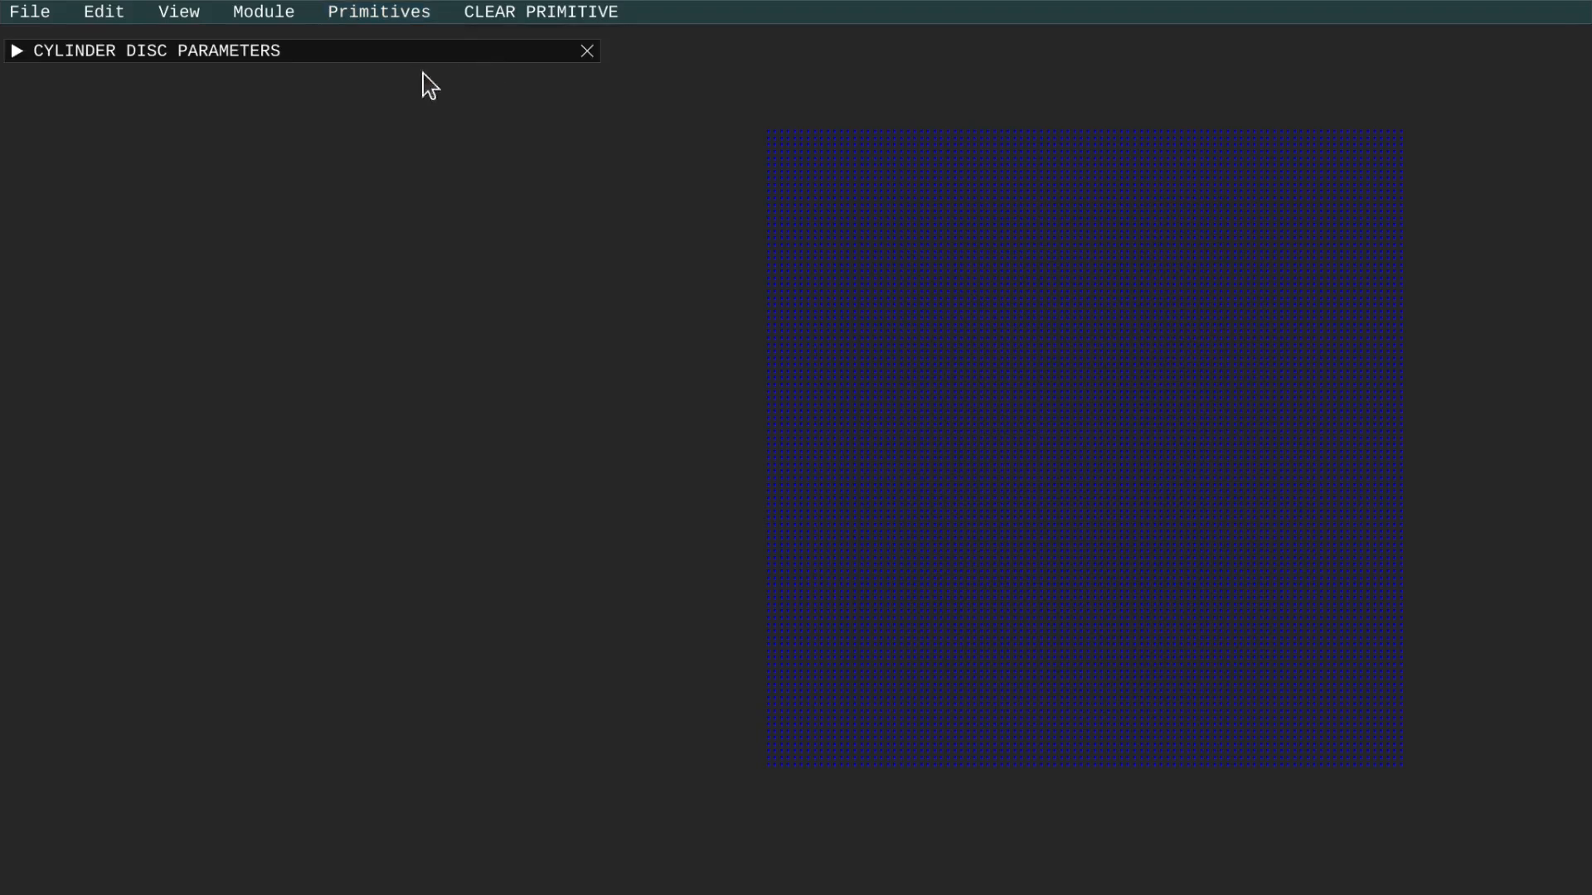
{"action": "left_click", "coordinate": [23, 52]}
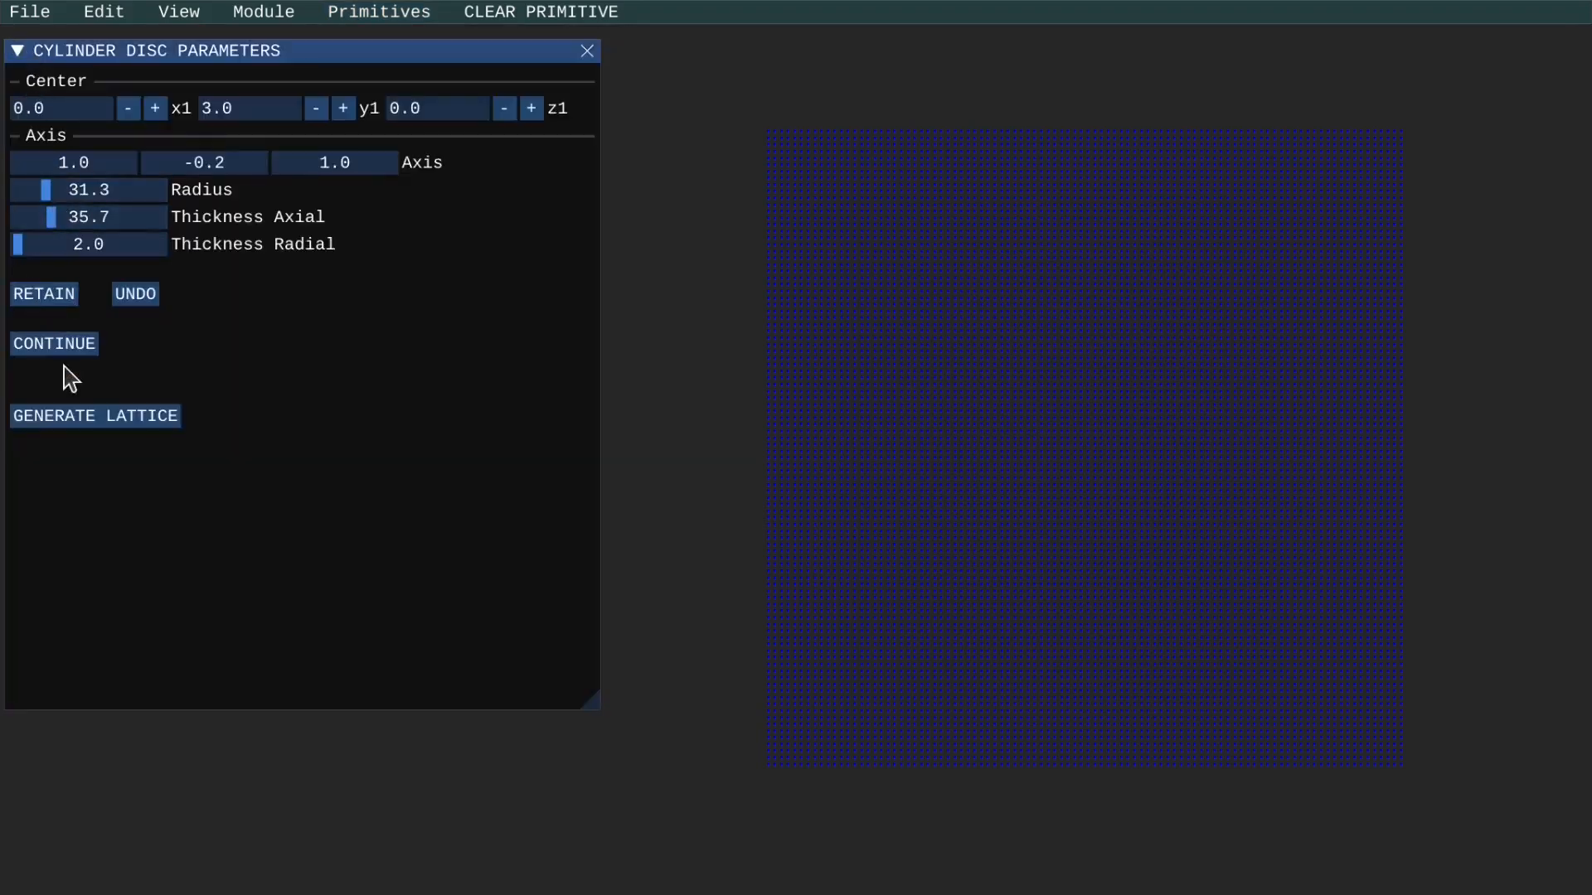
{"action": "left_click", "coordinate": [67, 345]}
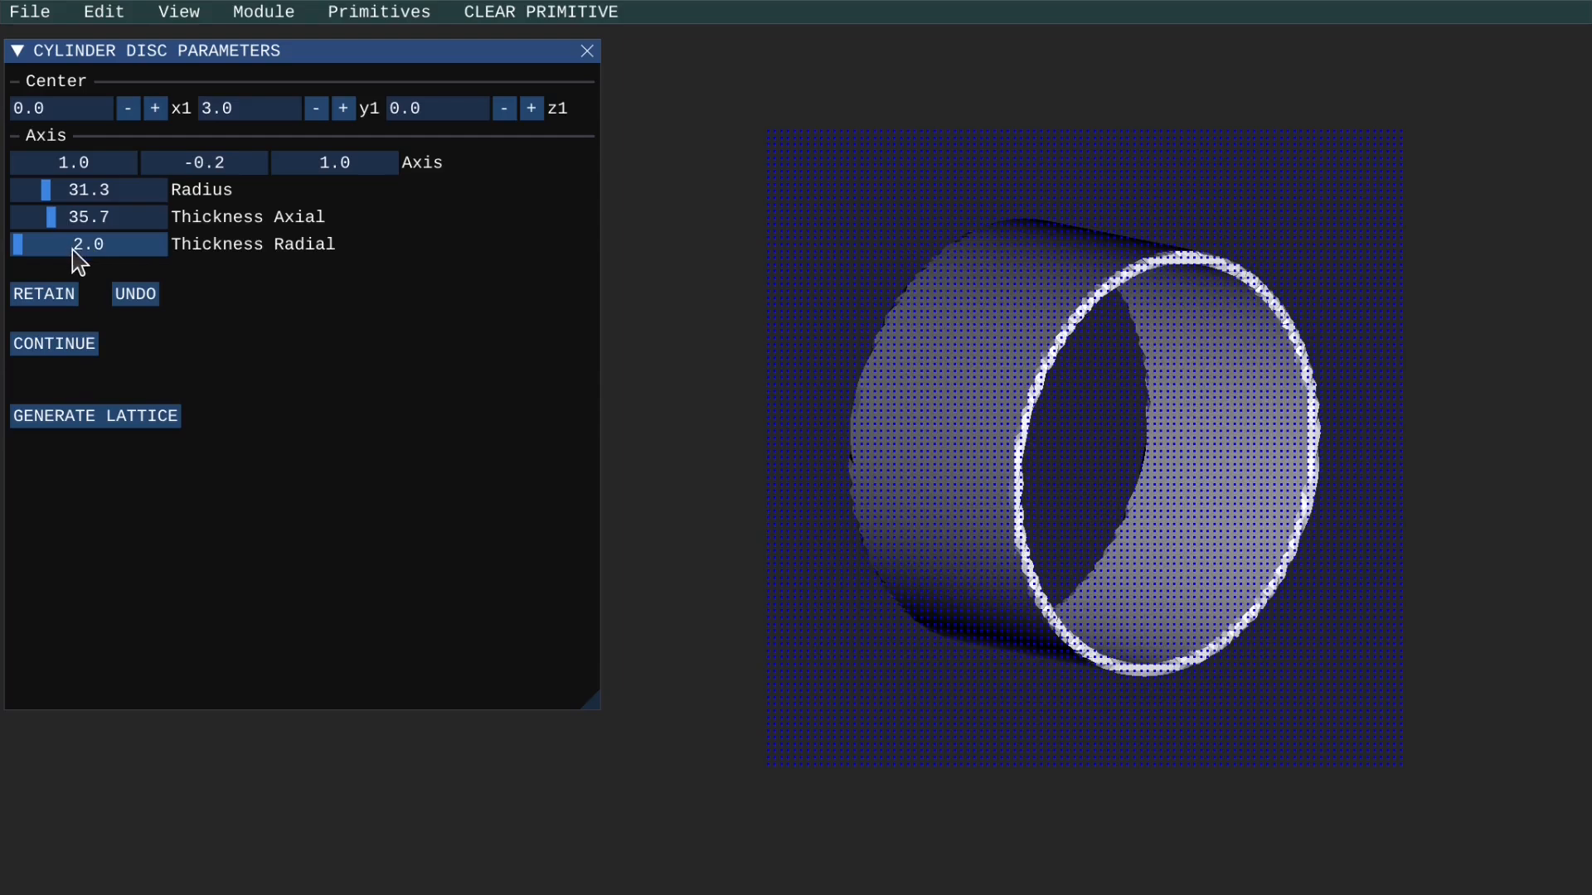
Change the disc's radius to about 17.0, axial thickness to 26.1 and radial thickness to 17.6, and undo the disc.
{"action": "left_click", "coordinate": [54, 218]}
{"action": "mouse_move", "coordinate": [54, 218]}
{"action": "left_mouse_down"}
{"action": "mouse_move", "coordinate": [35, 224]}
{"action": "mouse_move", "coordinate": [62, 224]}
{"action": "mouse_move", "coordinate": [44, 229]}
{"action": "mouse_move", "coordinate": [73, 191]}
{"action": "mouse_move", "coordinate": [33, 198]}
{"action": "mouse_move", "coordinate": [40, 242]}
{"action": "left_mouse_up"}
{"action": "left_click", "coordinate": [135, 297]}
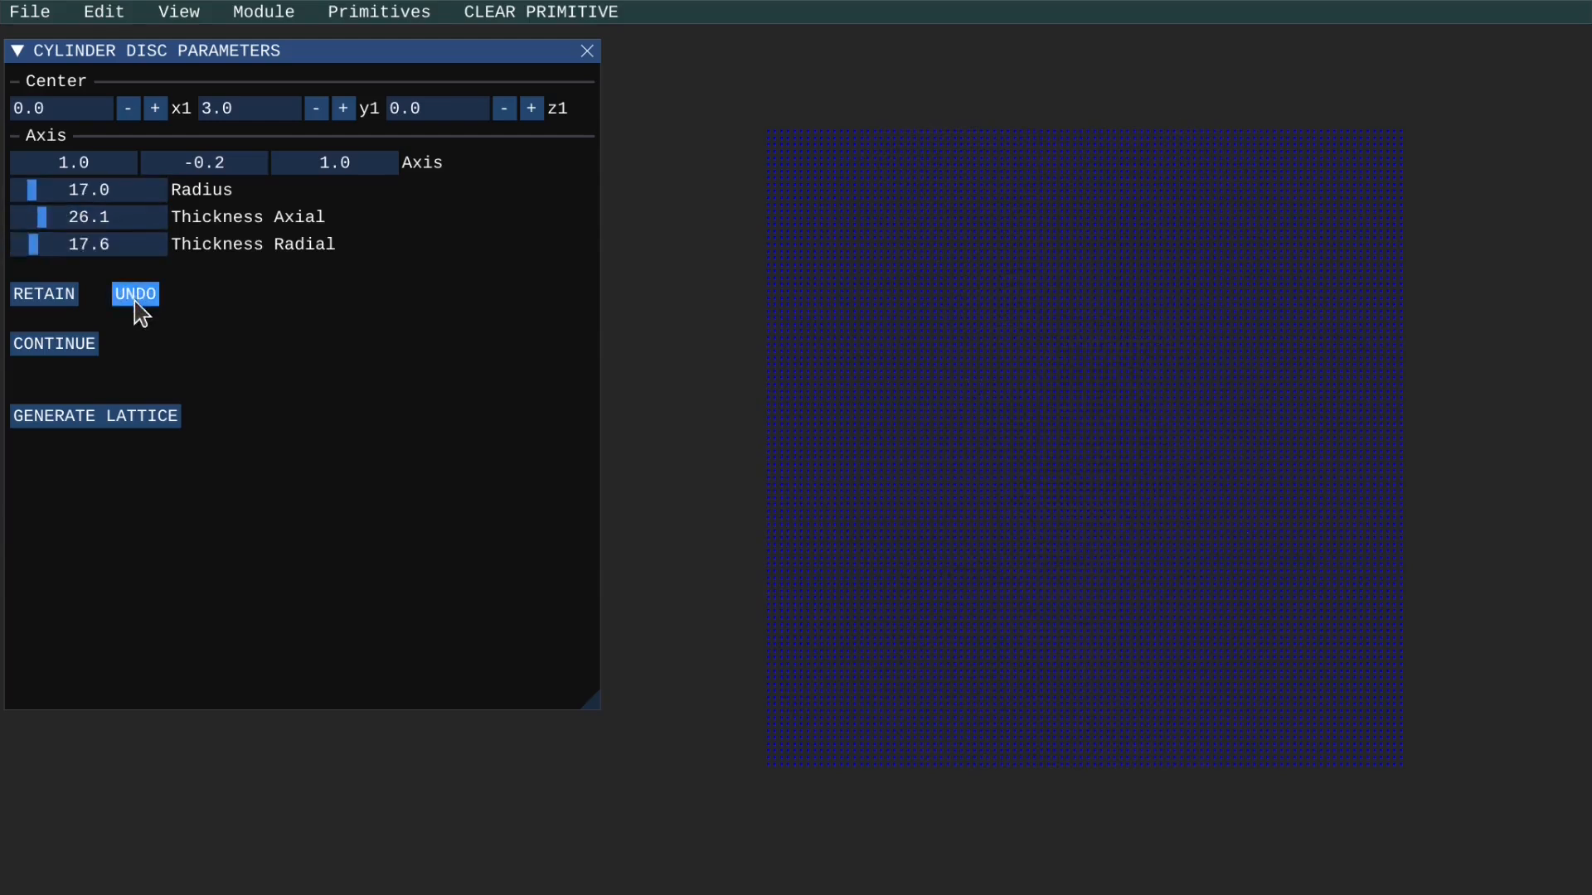
Choose the solid cuboid primitive and expand its parameters.
{"action": "left_click", "coordinate": [381, 13]}
{"action": "mouse_move", "coordinate": [366, 69]}
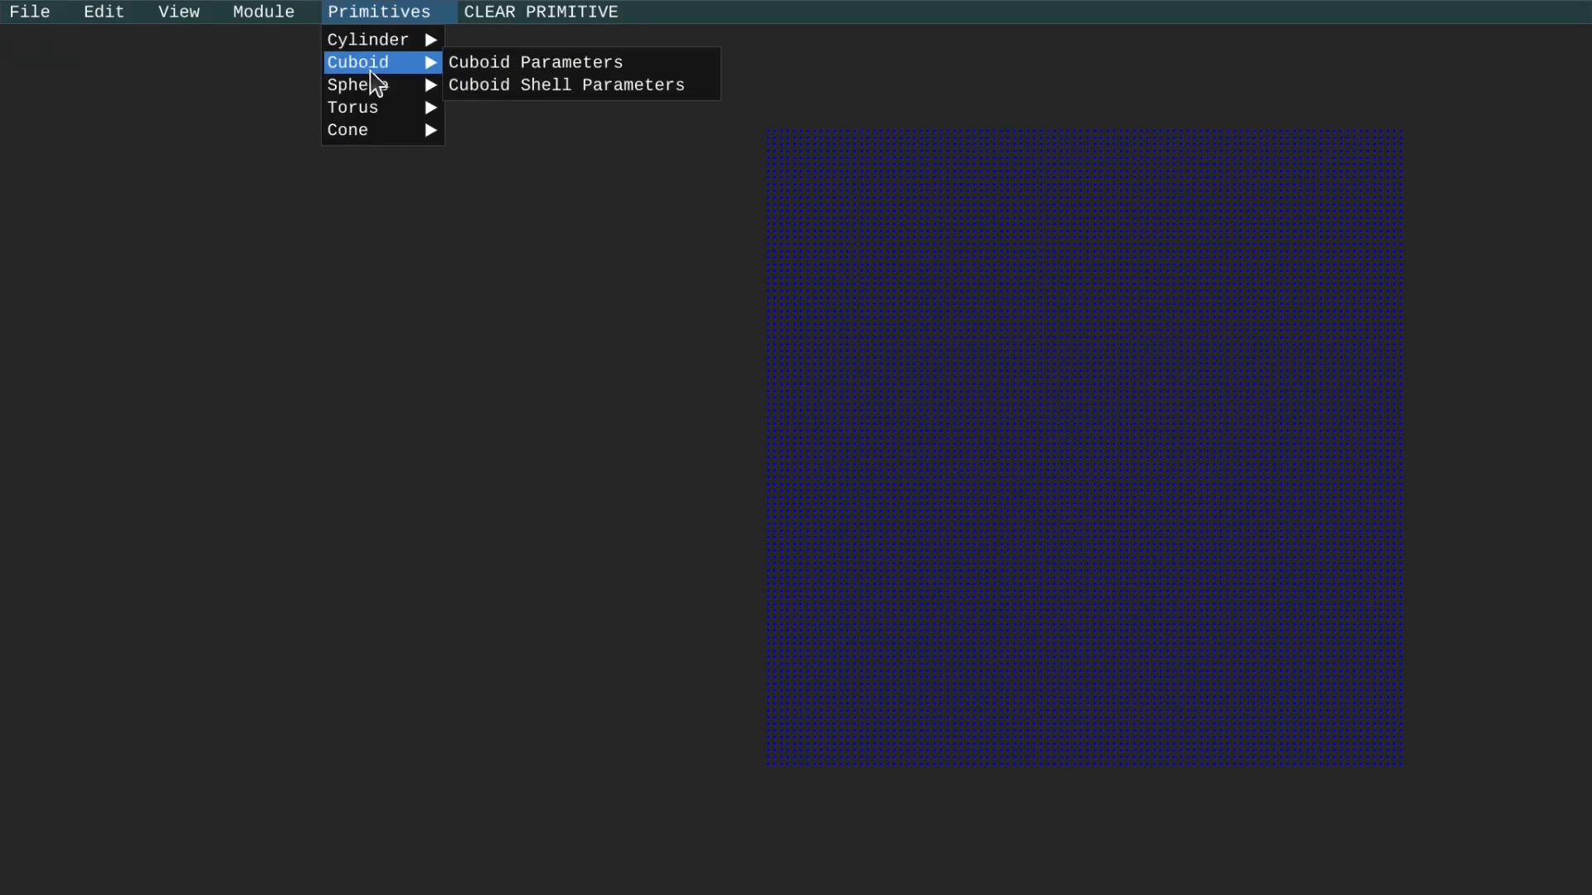
{"action": "left_click", "coordinate": [471, 66]}
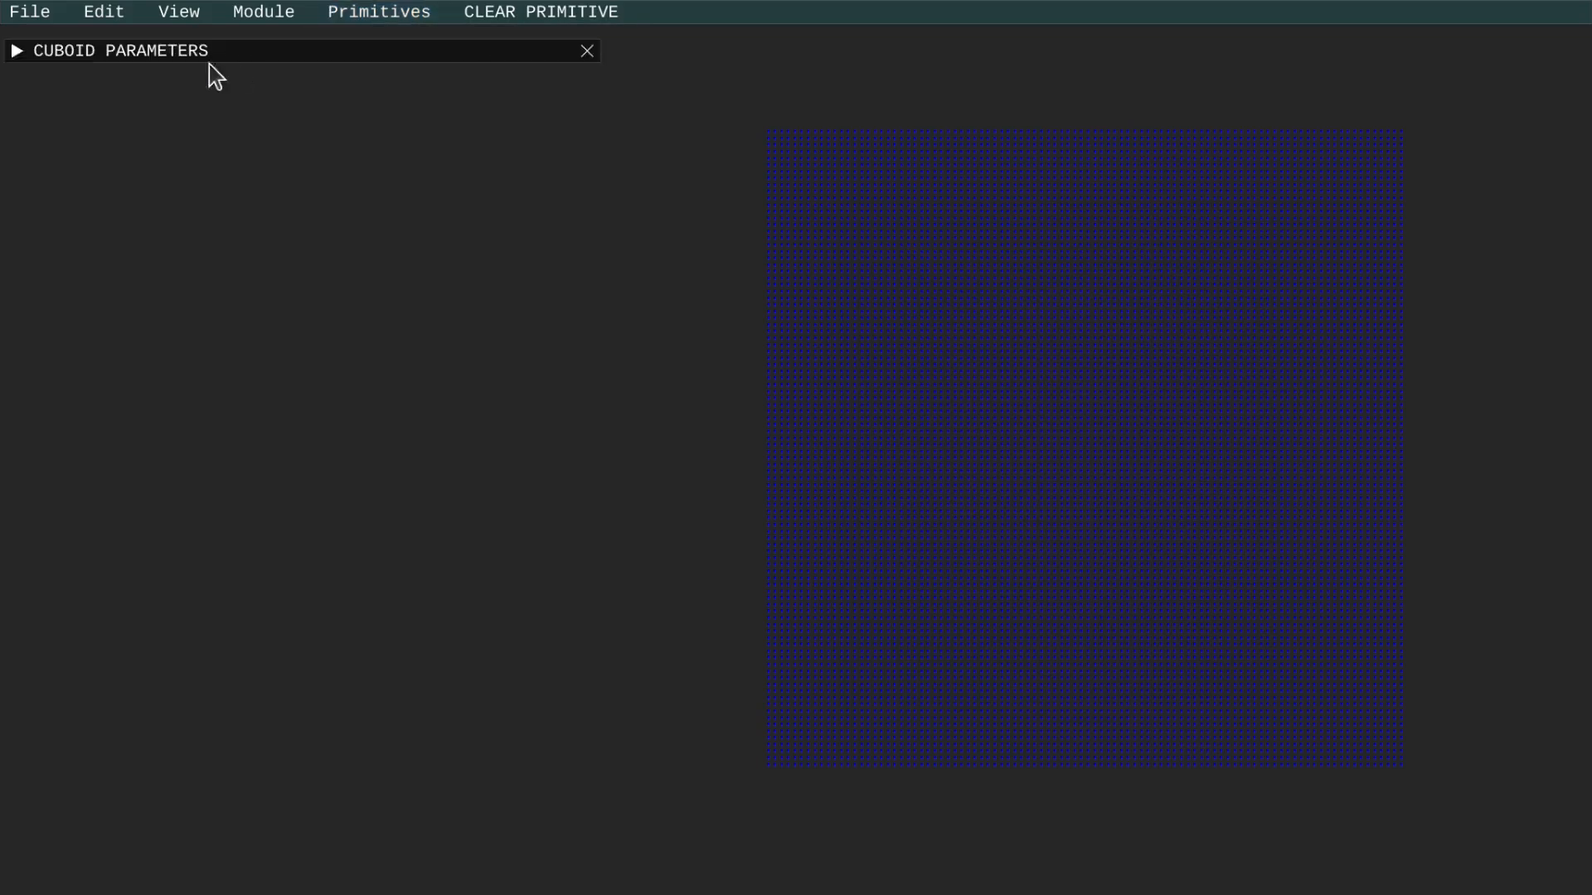
{"action": "left_click", "coordinate": [18, 52]}
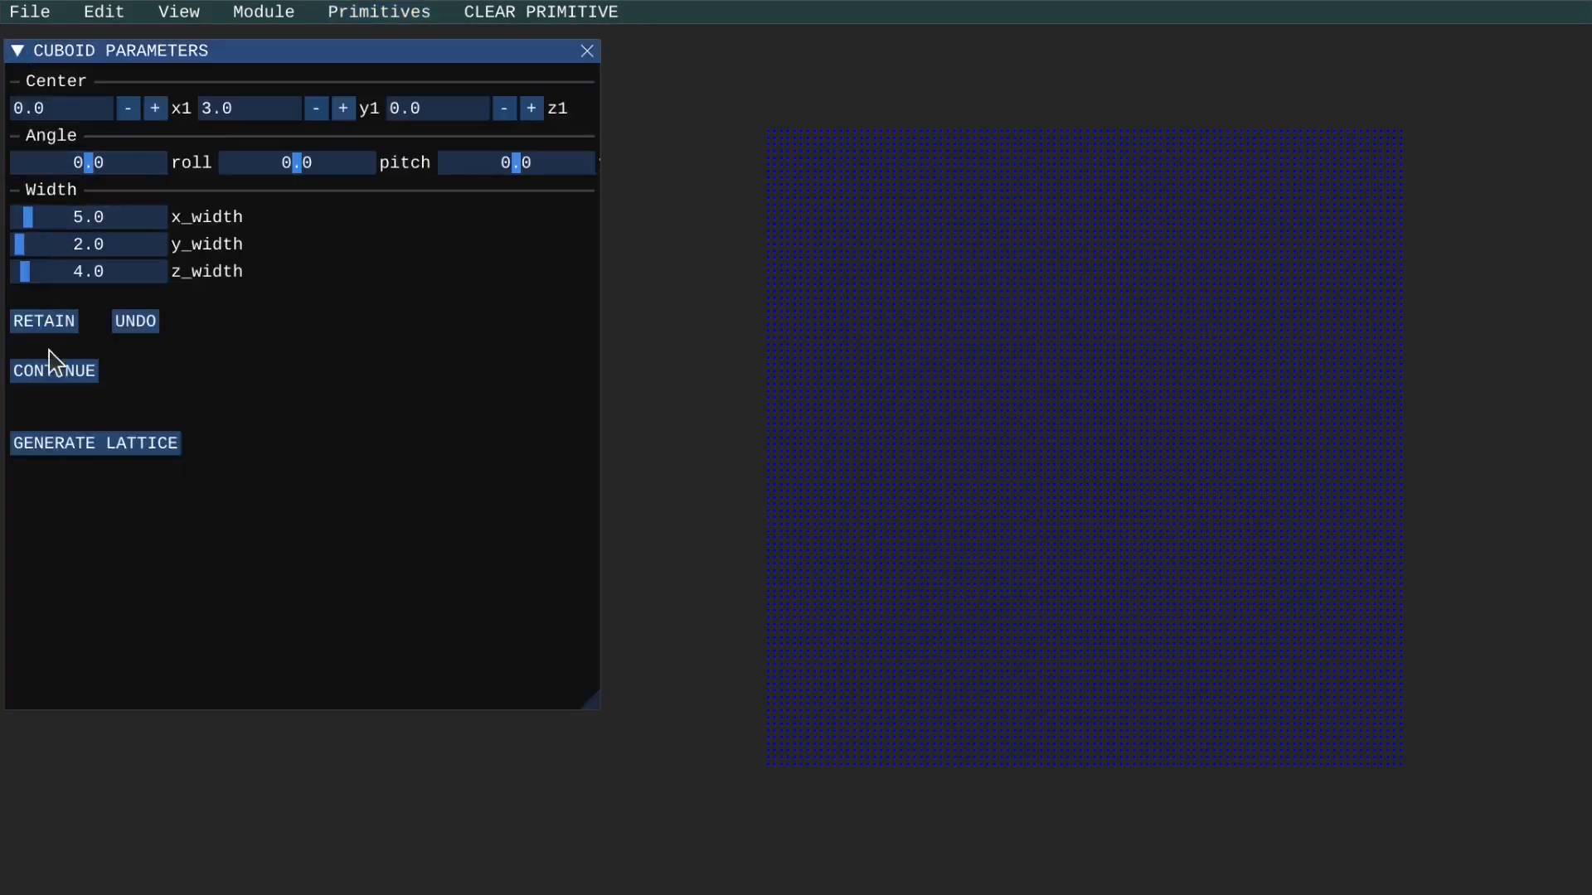
Shape the cuboid with roll 82.8, pitch -130.9, third angle -71.2 and x, y, z widths 24.8, 32.9, 42.1, and undo it.
{"action": "left_click_drag", "start_coordinate": [35, 212], "coordinate": [83, 272]}
{"action": "mouse_move", "coordinate": [514, 168]}
{"action": "left_mouse_down"}
{"action": "mouse_move", "coordinate": [473, 170]}
{"action": "mouse_move", "coordinate": [486, 166]}
{"action": "left_mouse_up"}
{"action": "left_click_drag", "start_coordinate": [296, 162], "coordinate": [242, 176]}
{"action": "left_click_drag", "start_coordinate": [120, 170], "coordinate": [125, 178]}
{"action": "left_click_drag", "start_coordinate": [79, 272], "coordinate": [88, 221]}
{"action": "left_click", "coordinate": [136, 323]}
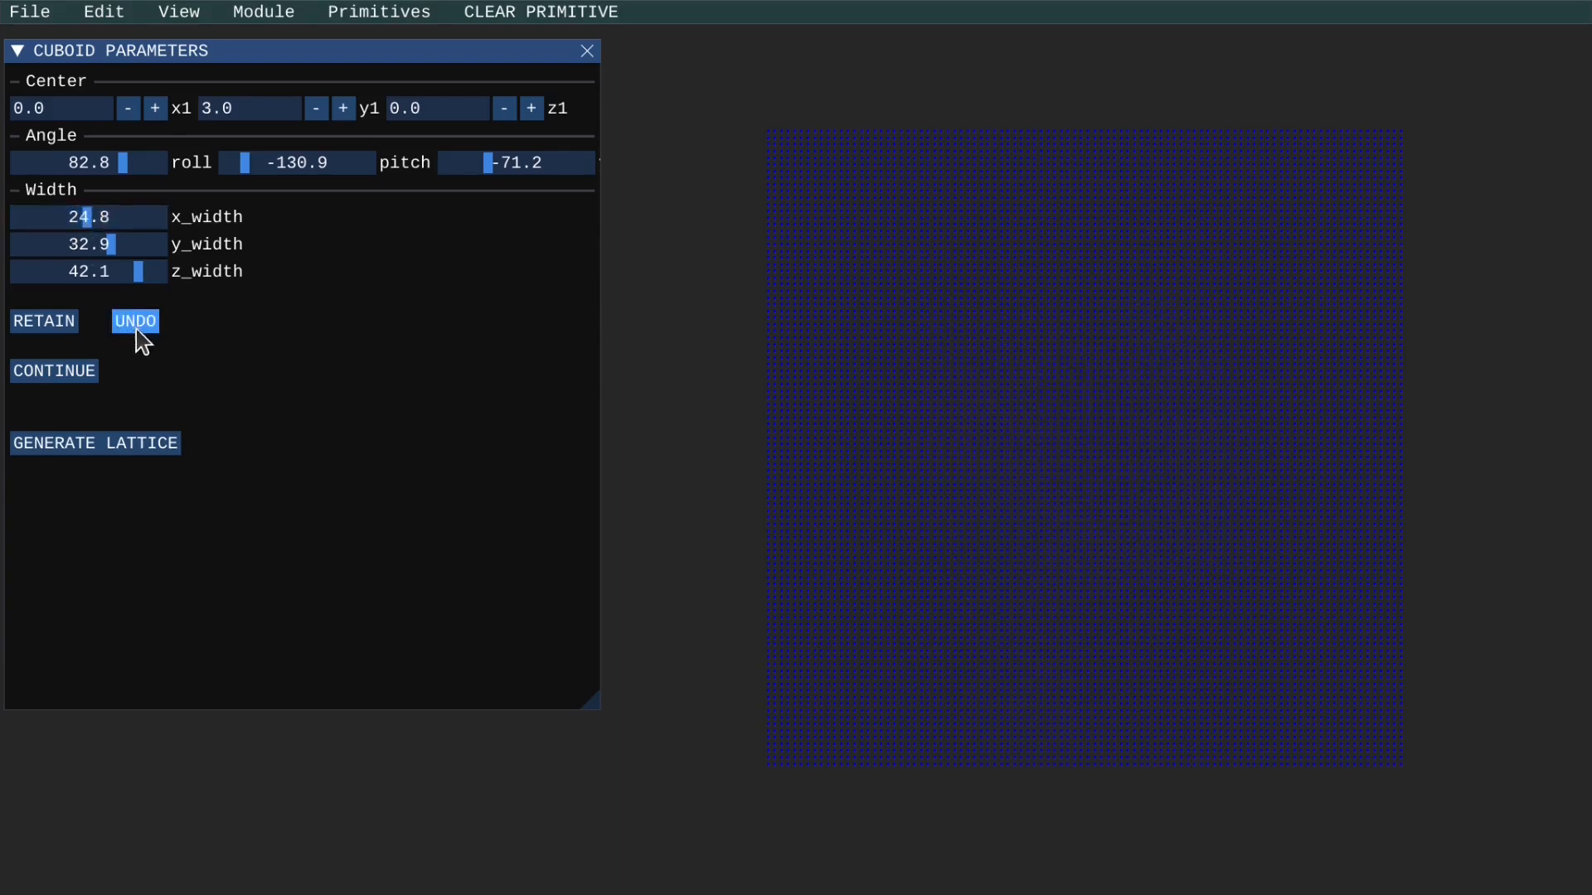
Create a cuboid shell primitive with the preset angles, widths and thickness of 2.0.
{"action": "left_click", "coordinate": [390, 12]}
{"action": "mouse_move", "coordinate": [384, 63]}
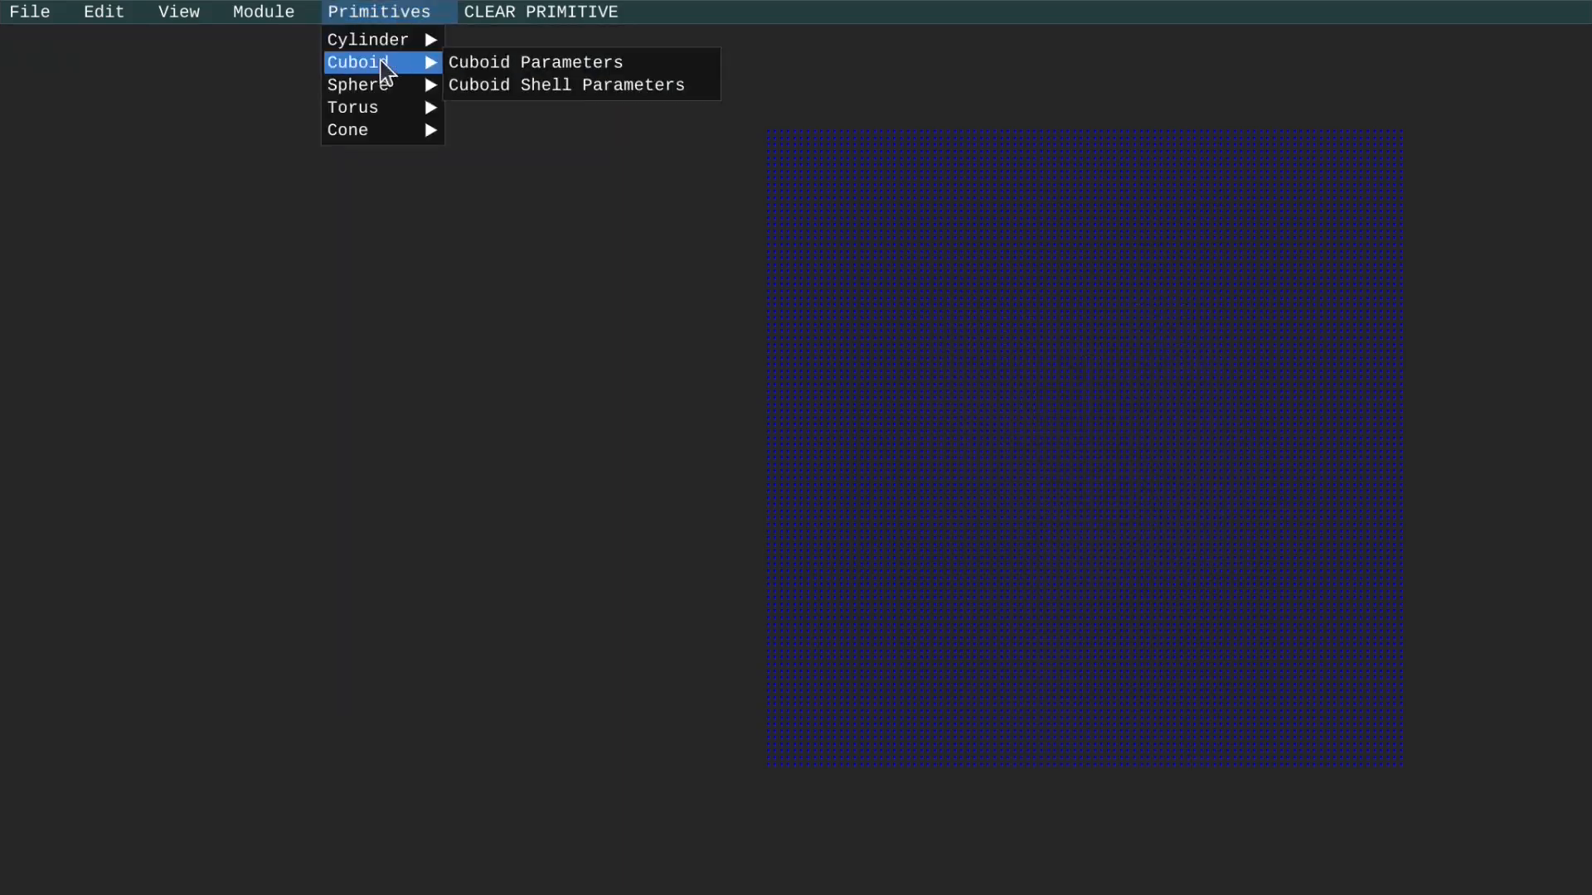
{"action": "left_click", "coordinate": [484, 83]}
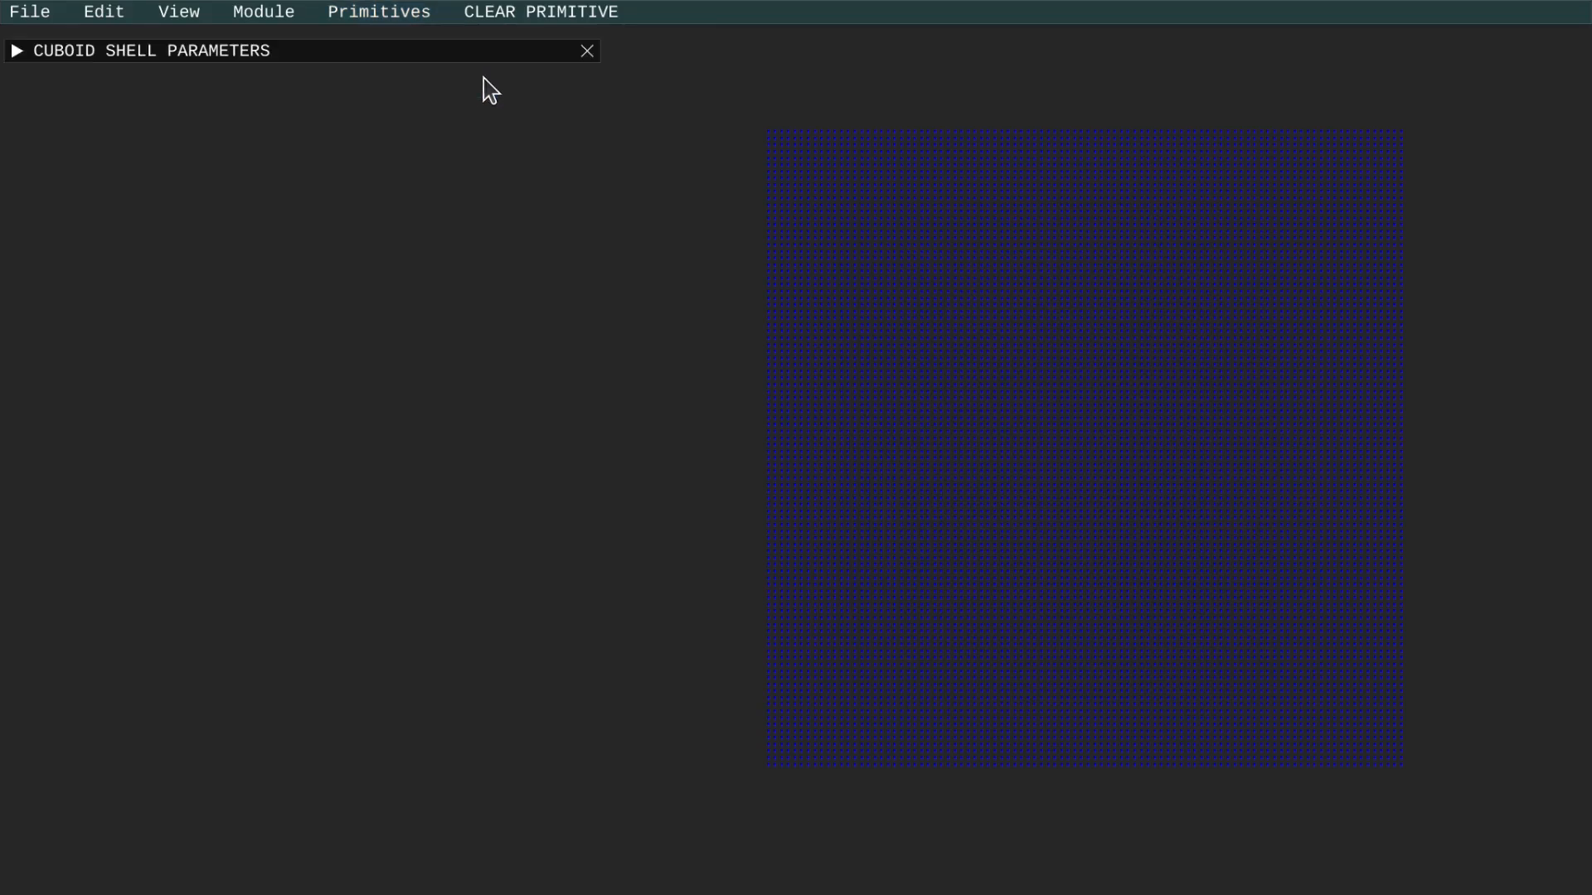
{"action": "left_click", "coordinate": [17, 53]}
{"action": "left_click", "coordinate": [35, 424]}
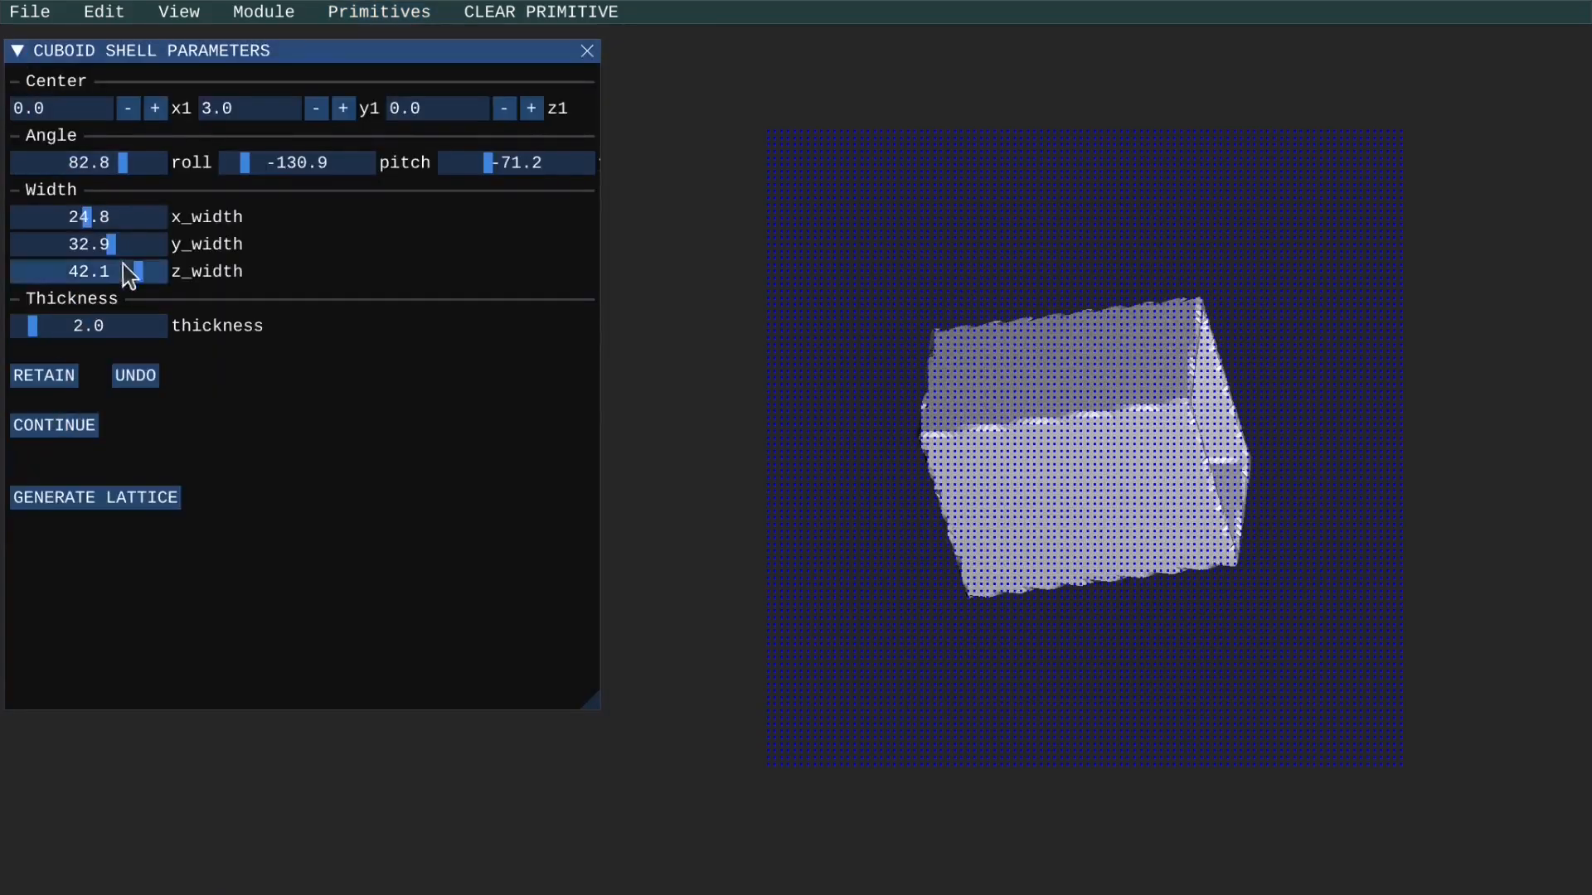
Adjust the cuboid shell to y width 30.3, roll 14.4, pitch 31.8 and third angle -17.3, and undo the shell.
{"action": "left_click_drag", "start_coordinate": [102, 245], "coordinate": [99, 243]}
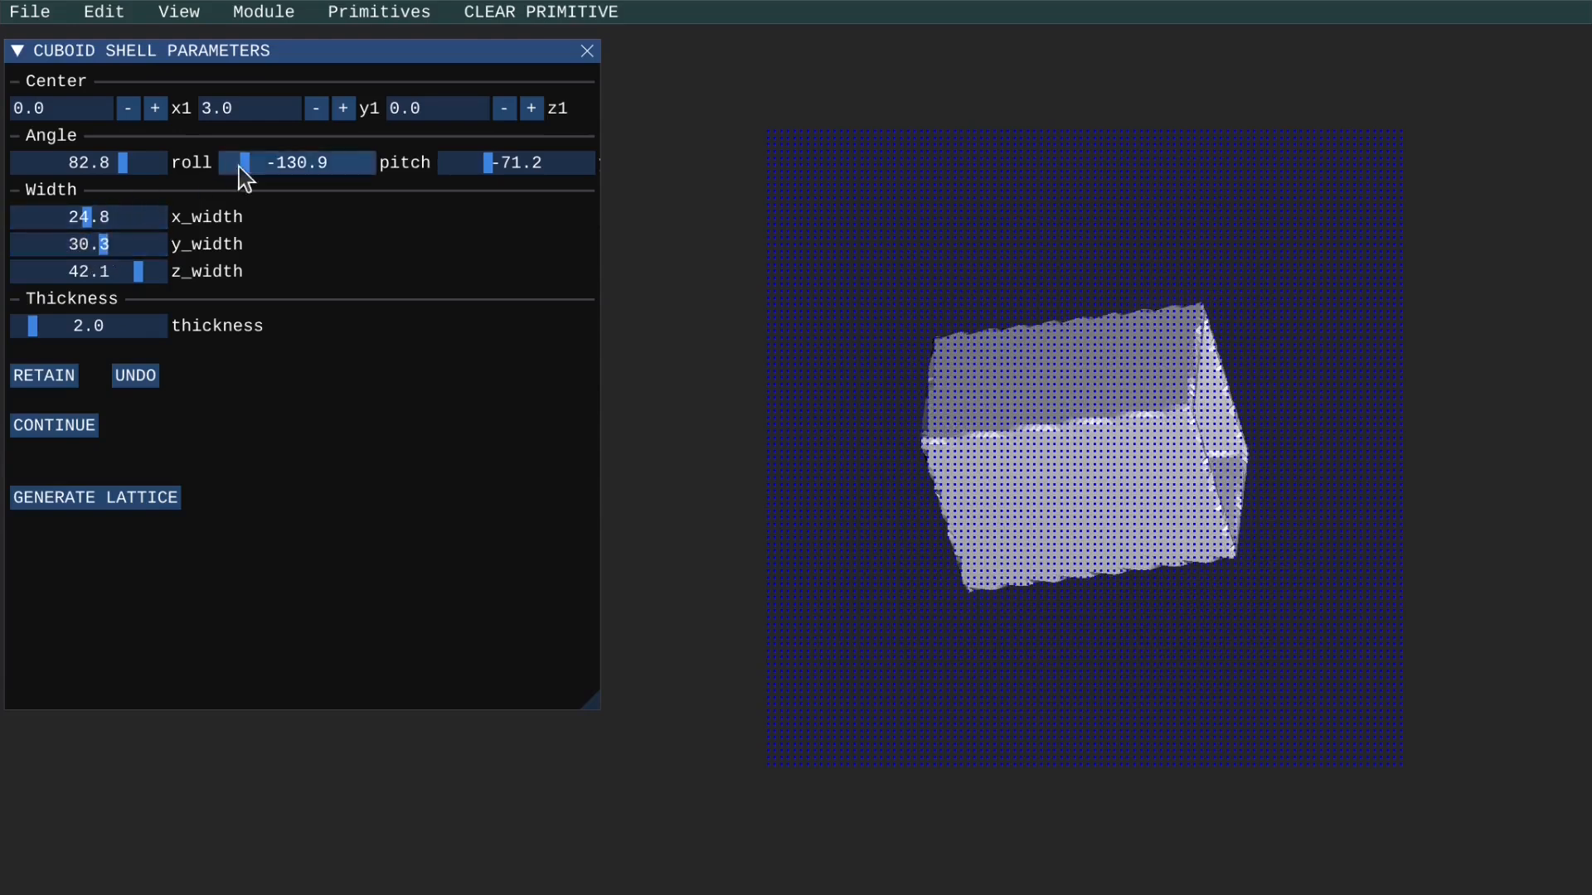
{"action": "left_click_drag", "start_coordinate": [239, 166], "coordinate": [311, 168]}
{"action": "mouse_move", "coordinate": [500, 170]}
{"action": "left_mouse_down"}
{"action": "mouse_move", "coordinate": [527, 172]}
{"action": "mouse_move", "coordinate": [510, 170]}
{"action": "left_mouse_up"}
{"action": "left_click_drag", "start_coordinate": [124, 164], "coordinate": [99, 188]}
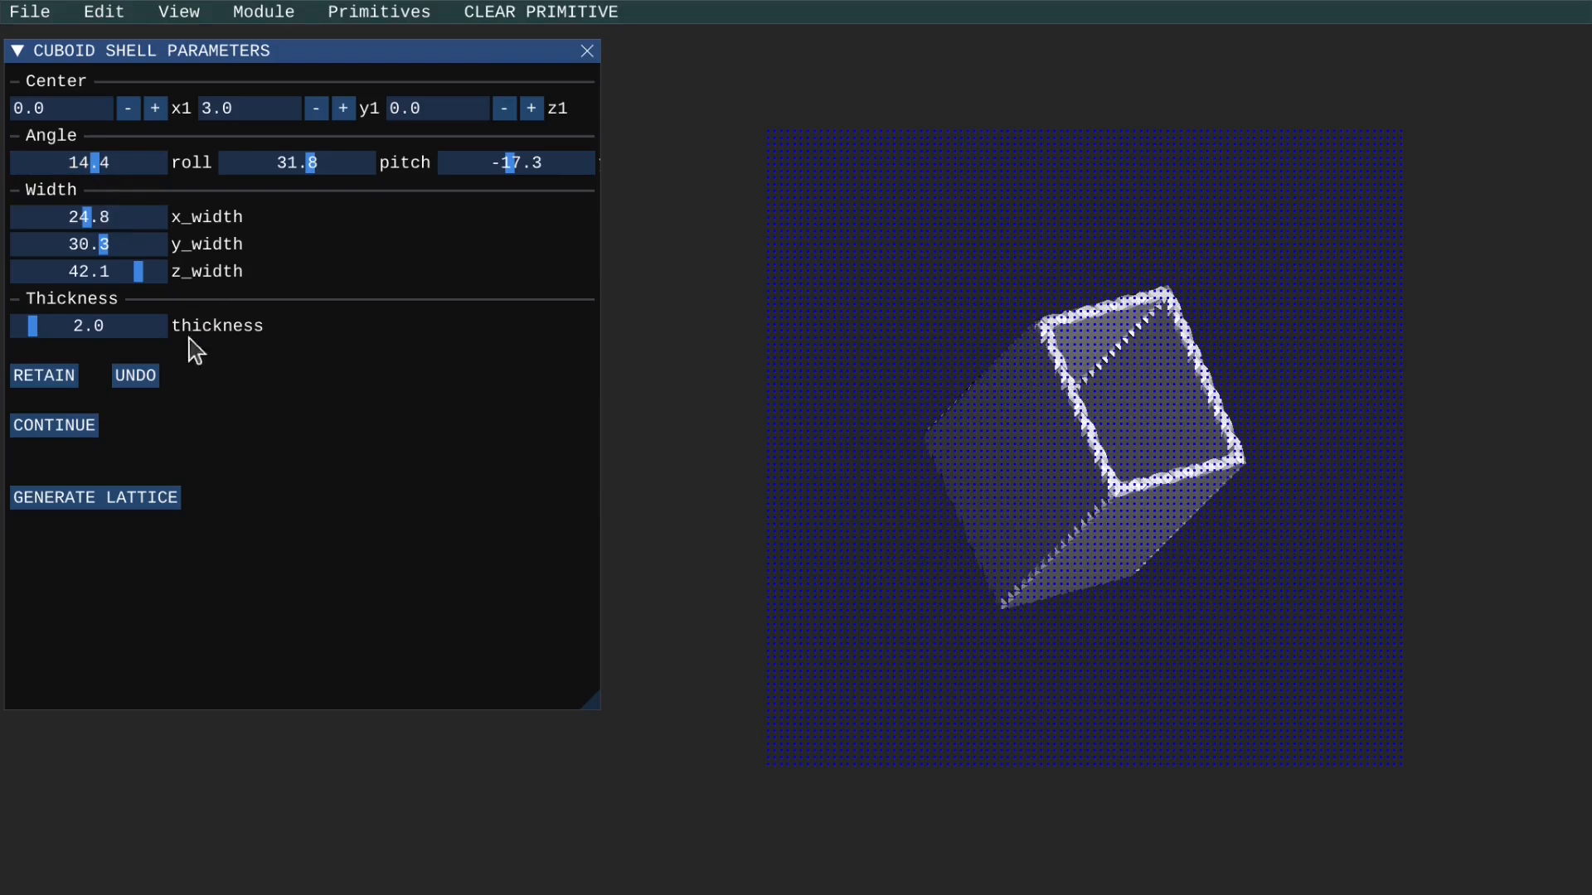
{"action": "left_click", "coordinate": [148, 380]}
Create a solid sphere primitive, enlarge its radius to about 27.7, and undo the sphere.
{"action": "left_click", "coordinate": [365, 17]}
{"action": "mouse_move", "coordinate": [363, 68]}
{"action": "left_click", "coordinate": [453, 83]}
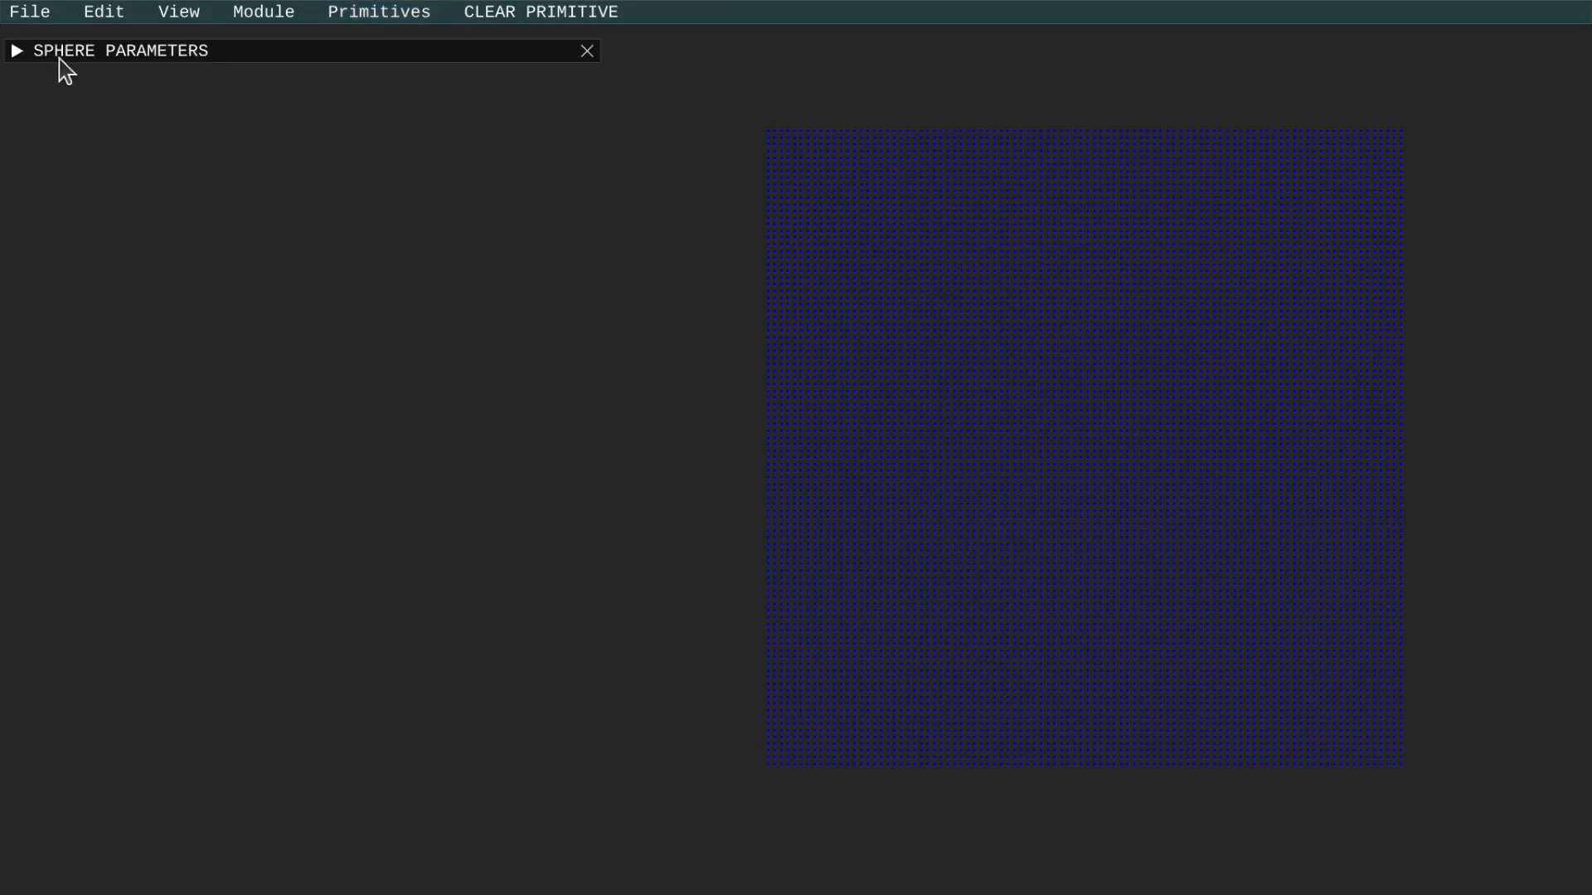
{"action": "left_click", "coordinate": [16, 52]}
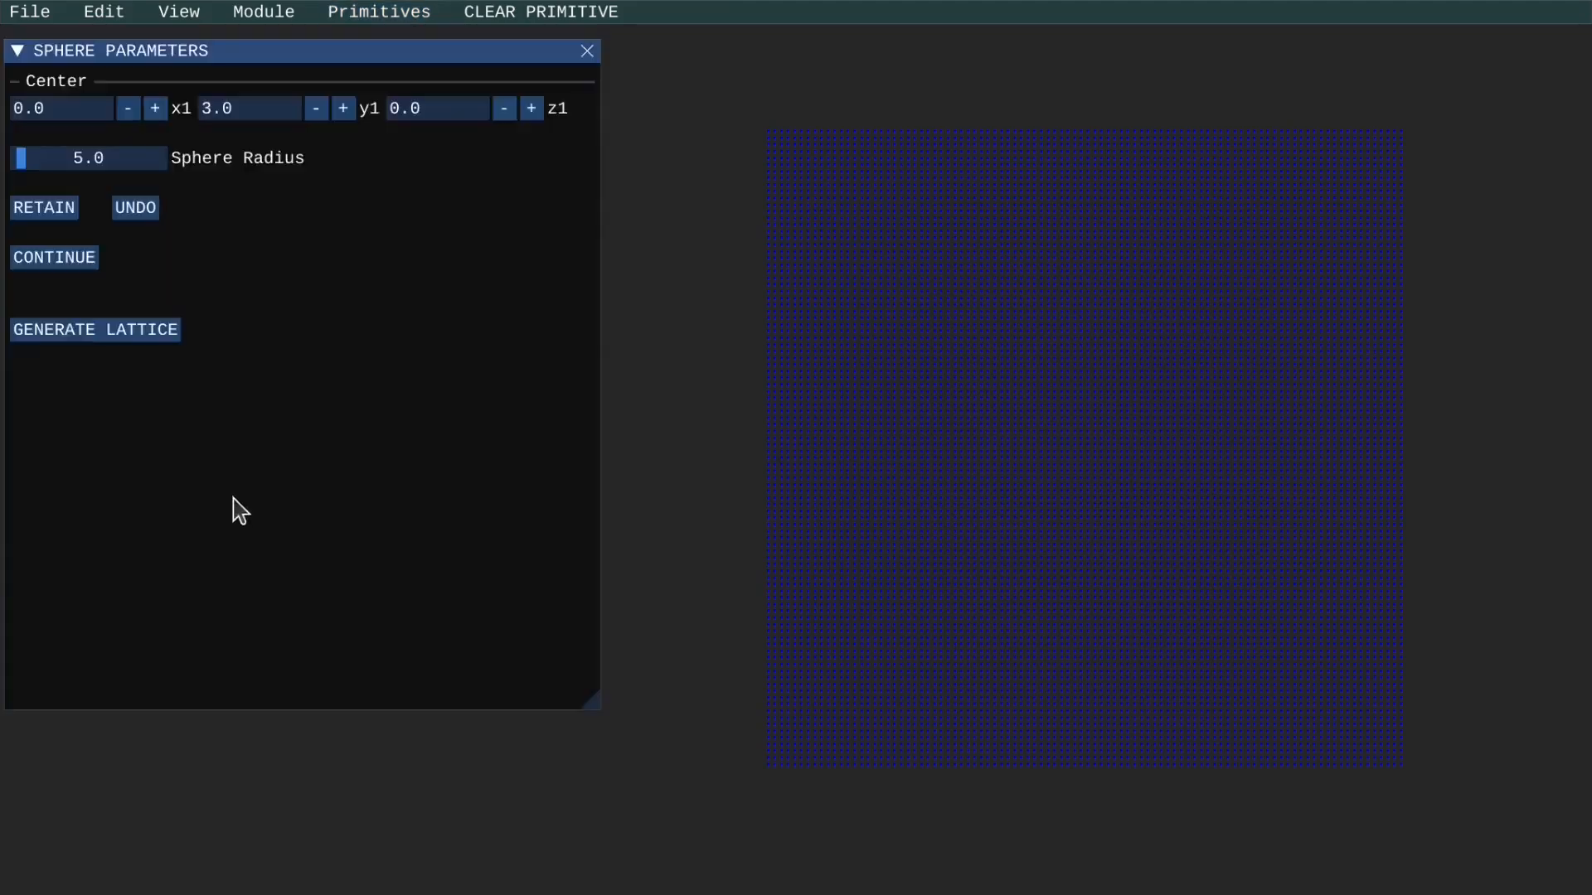
{"action": "left_click", "coordinate": [72, 257]}
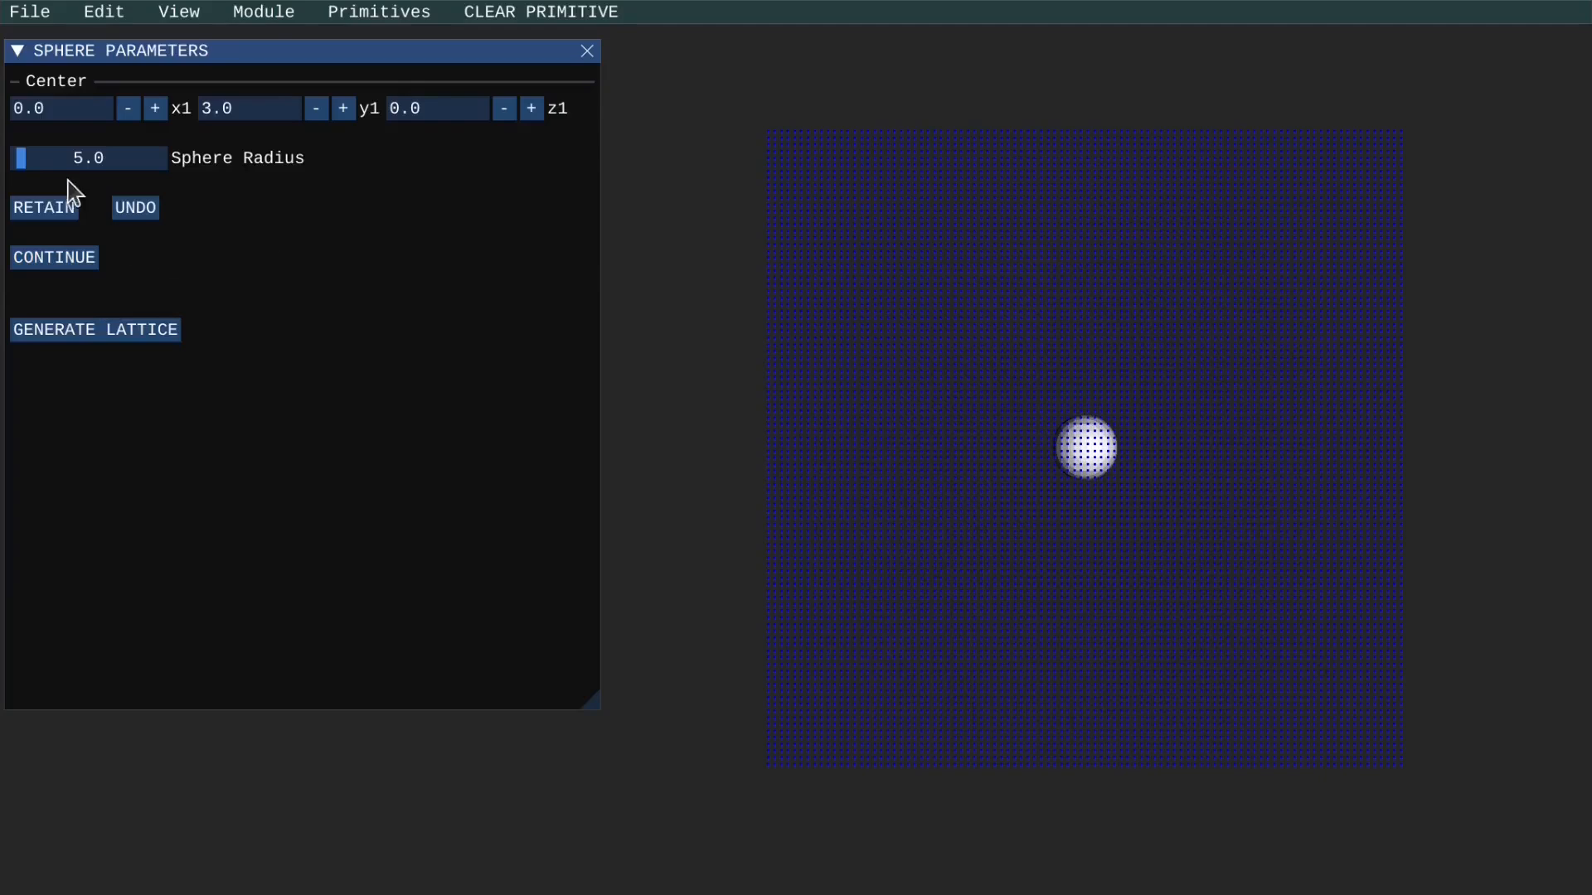
{"action": "left_click_drag", "start_coordinate": [23, 158], "coordinate": [56, 176]}
{"action": "left_click", "coordinate": [139, 214]}
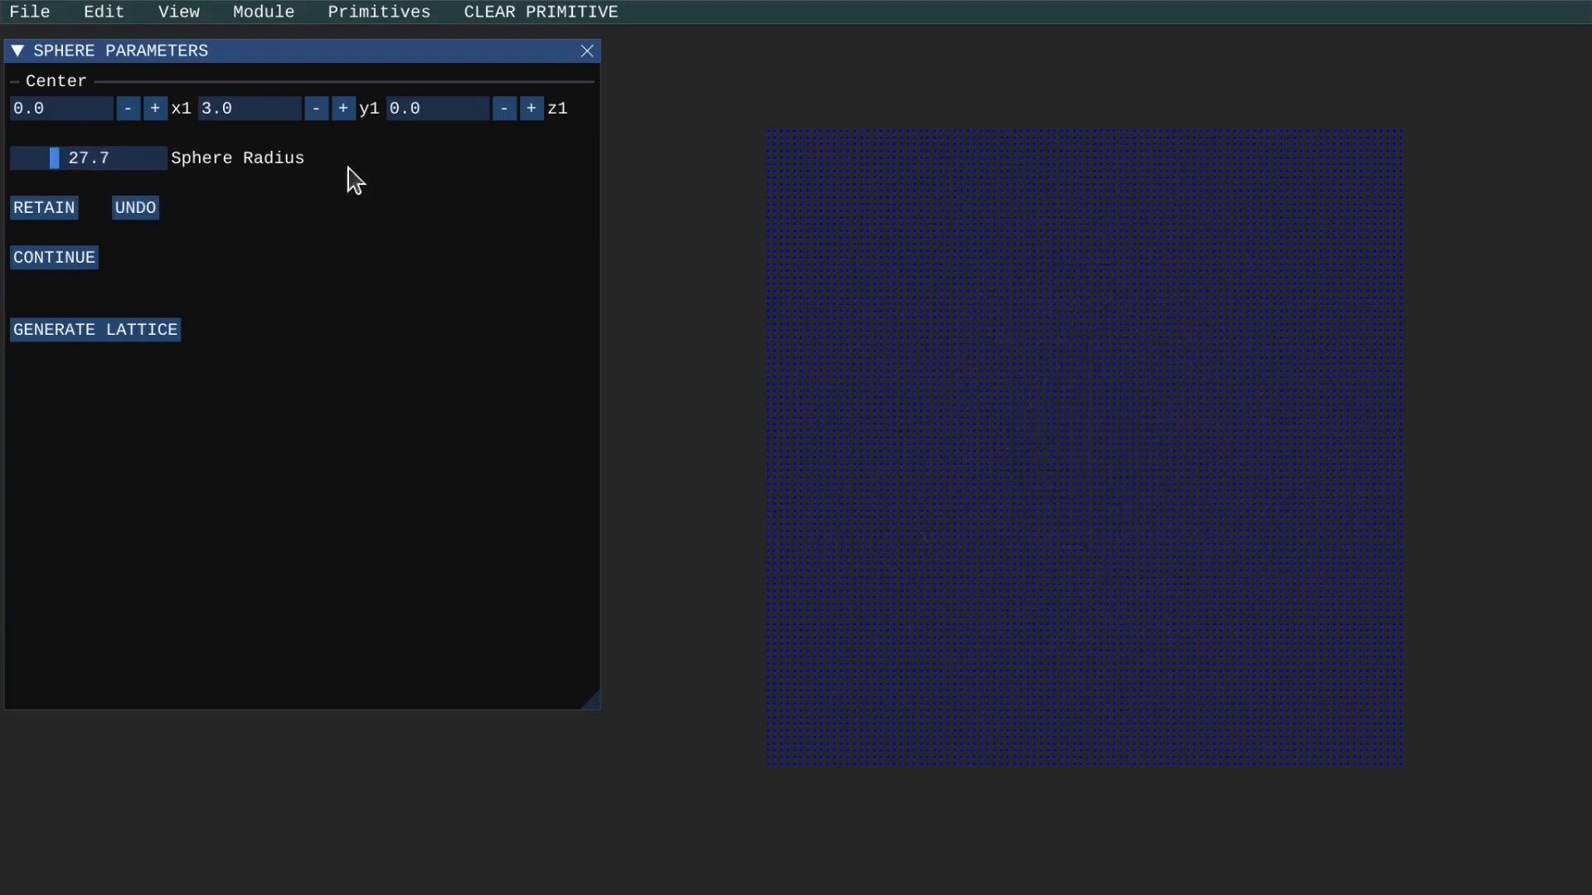
Create a sphere shell primitive with radius 27.7 and wall thickness 2.0.
{"action": "left_click", "coordinate": [405, 20]}
{"action": "mouse_move", "coordinate": [356, 82]}
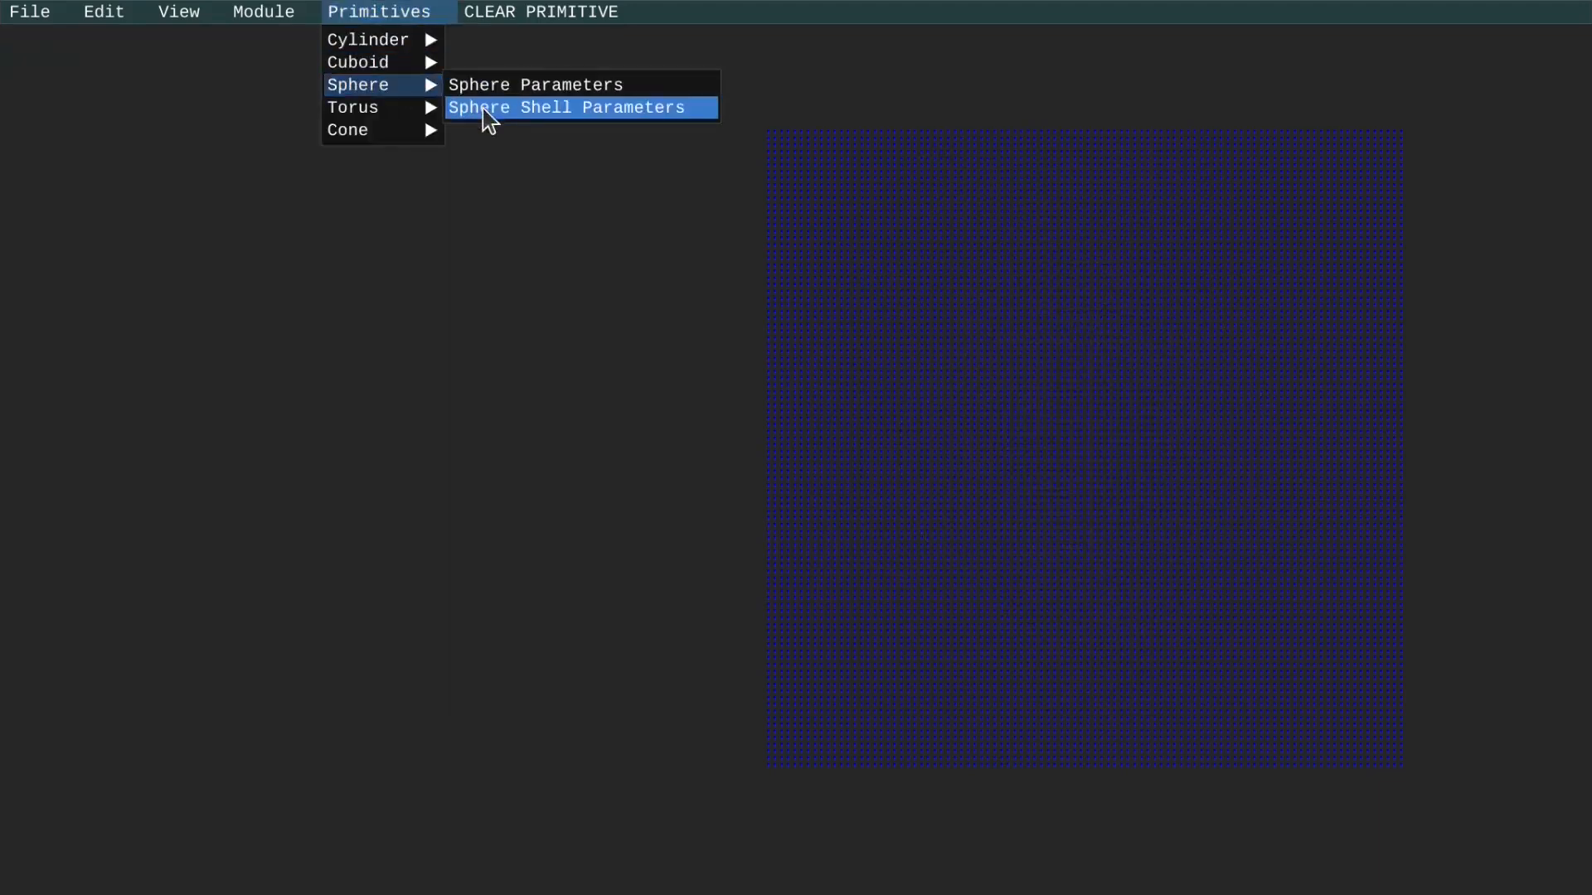
{"action": "left_click", "coordinate": [482, 108]}
{"action": "left_click", "coordinate": [16, 51]}
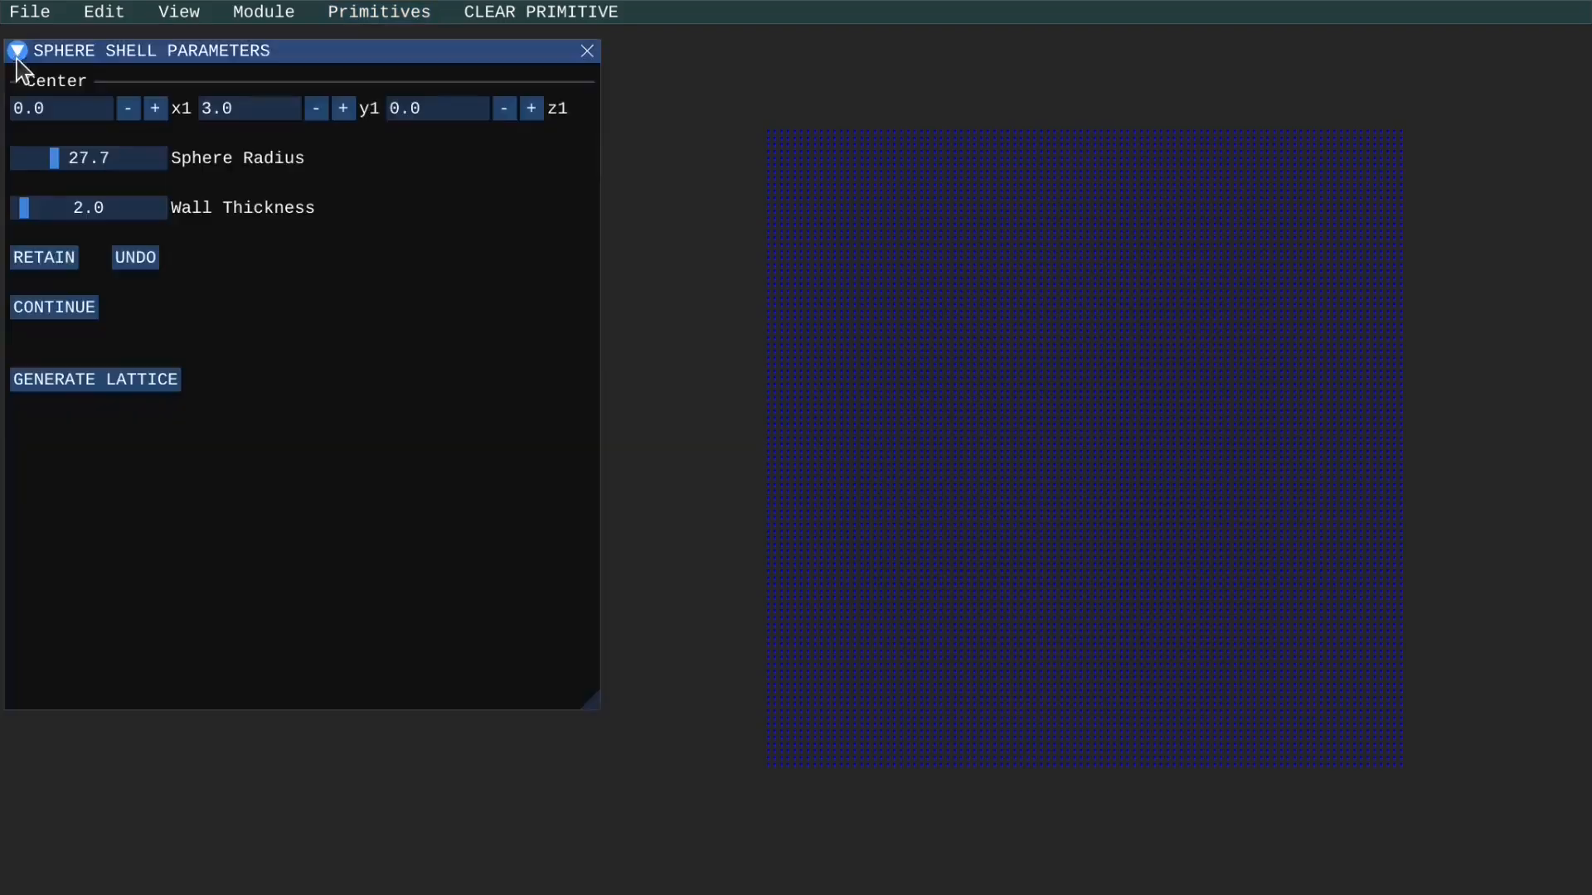
{"action": "left_click", "coordinate": [19, 306]}
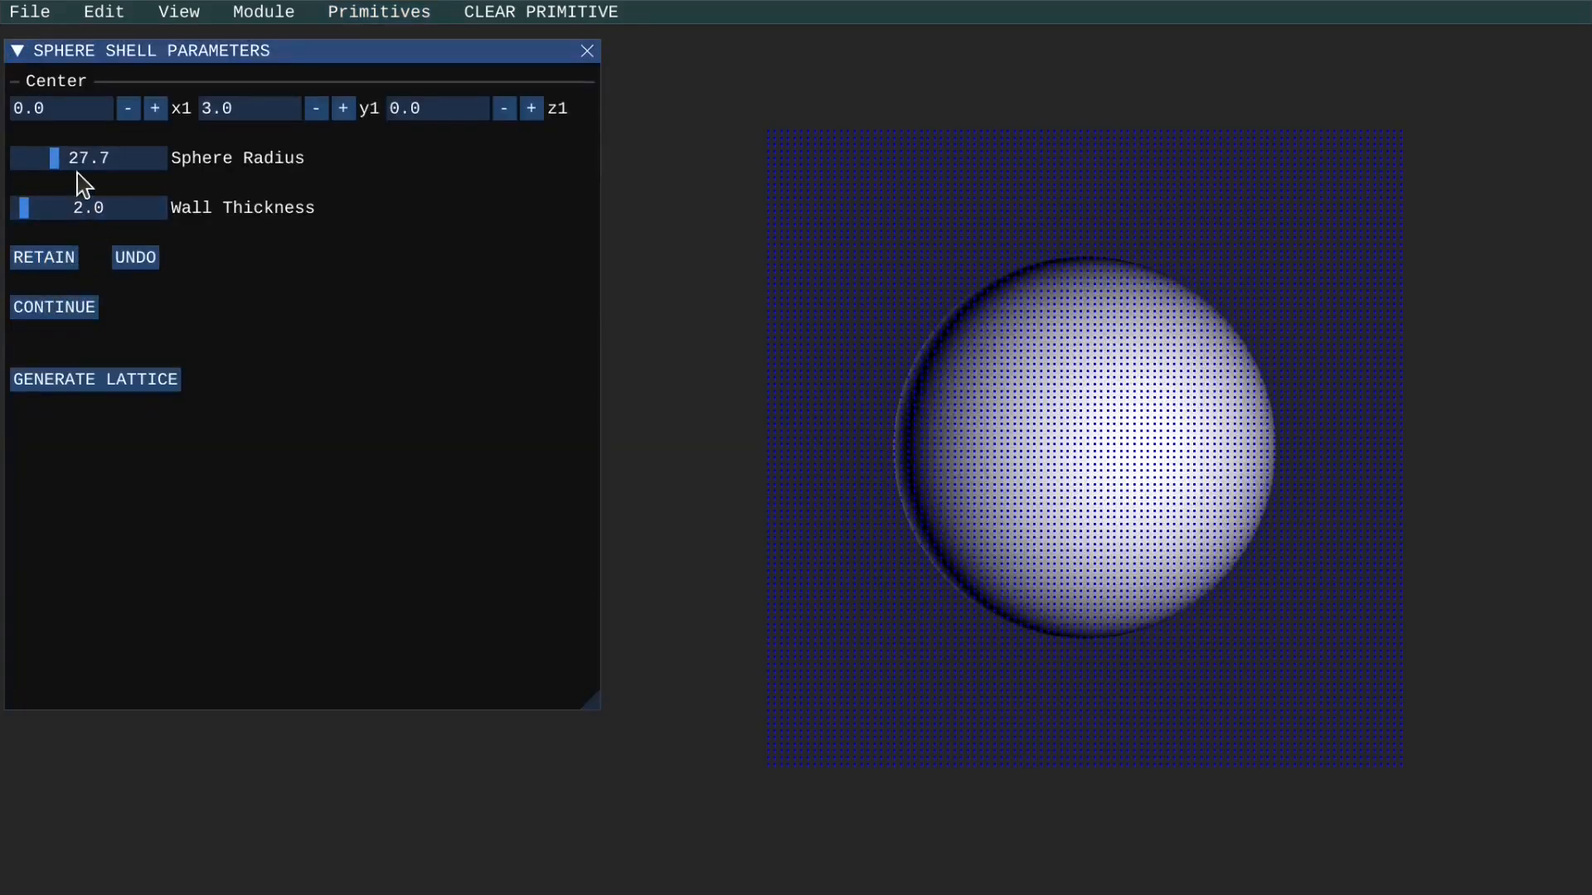
Set the sphere shell's radius to 58.6 and its wall thickness to 13.2.
{"action": "left_click_drag", "start_coordinate": [71, 166], "coordinate": [70, 166]}
{"action": "left_click_drag", "start_coordinate": [21, 212], "coordinate": [121, 222]}
Hide the grid points by setting Point Size4 to 0.0, and turn on automatic rotation of the view.
{"action": "left_click", "coordinate": [201, 19]}
{"action": "left_click", "coordinate": [208, 41]}
{"action": "left_click", "coordinate": [30, 60]}
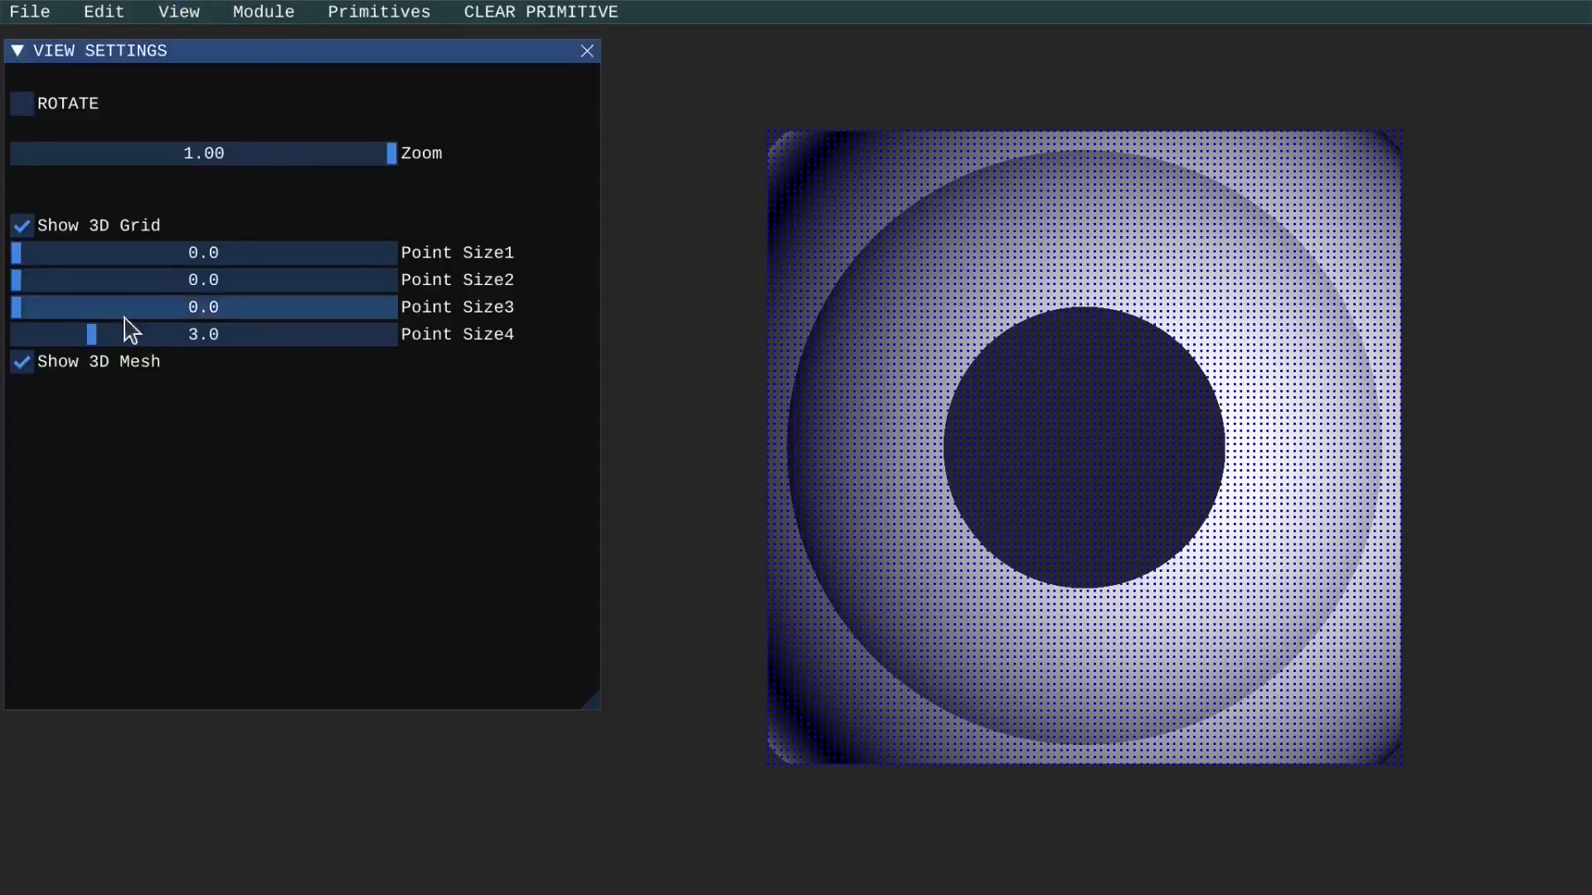
{"action": "left_click_drag", "start_coordinate": [86, 331], "coordinate": [13, 341]}
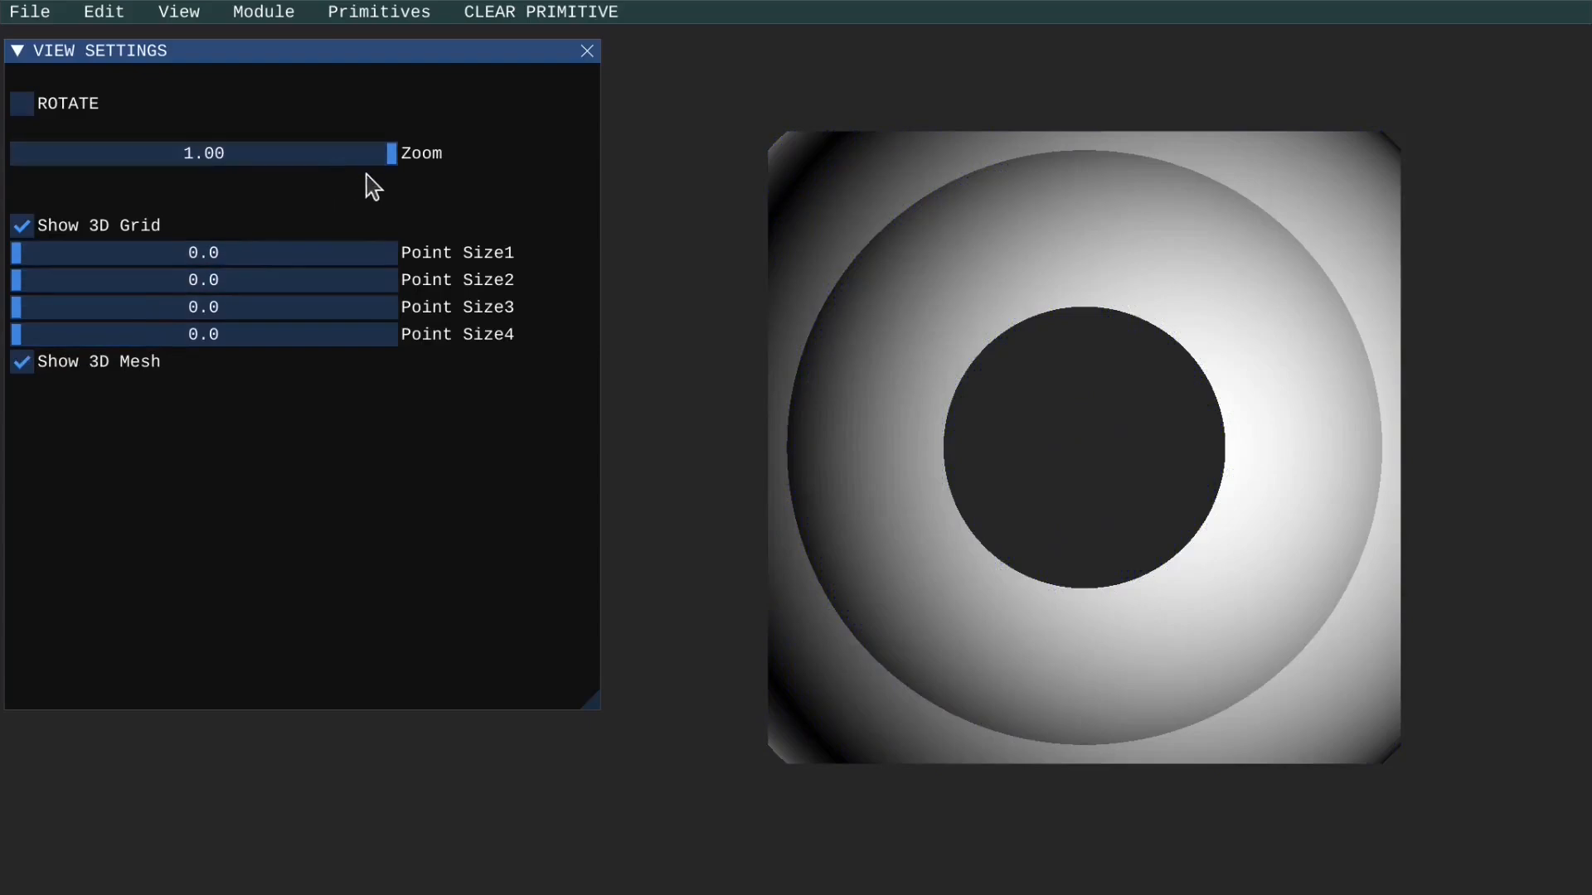
{"action": "left_click", "coordinate": [83, 107]}
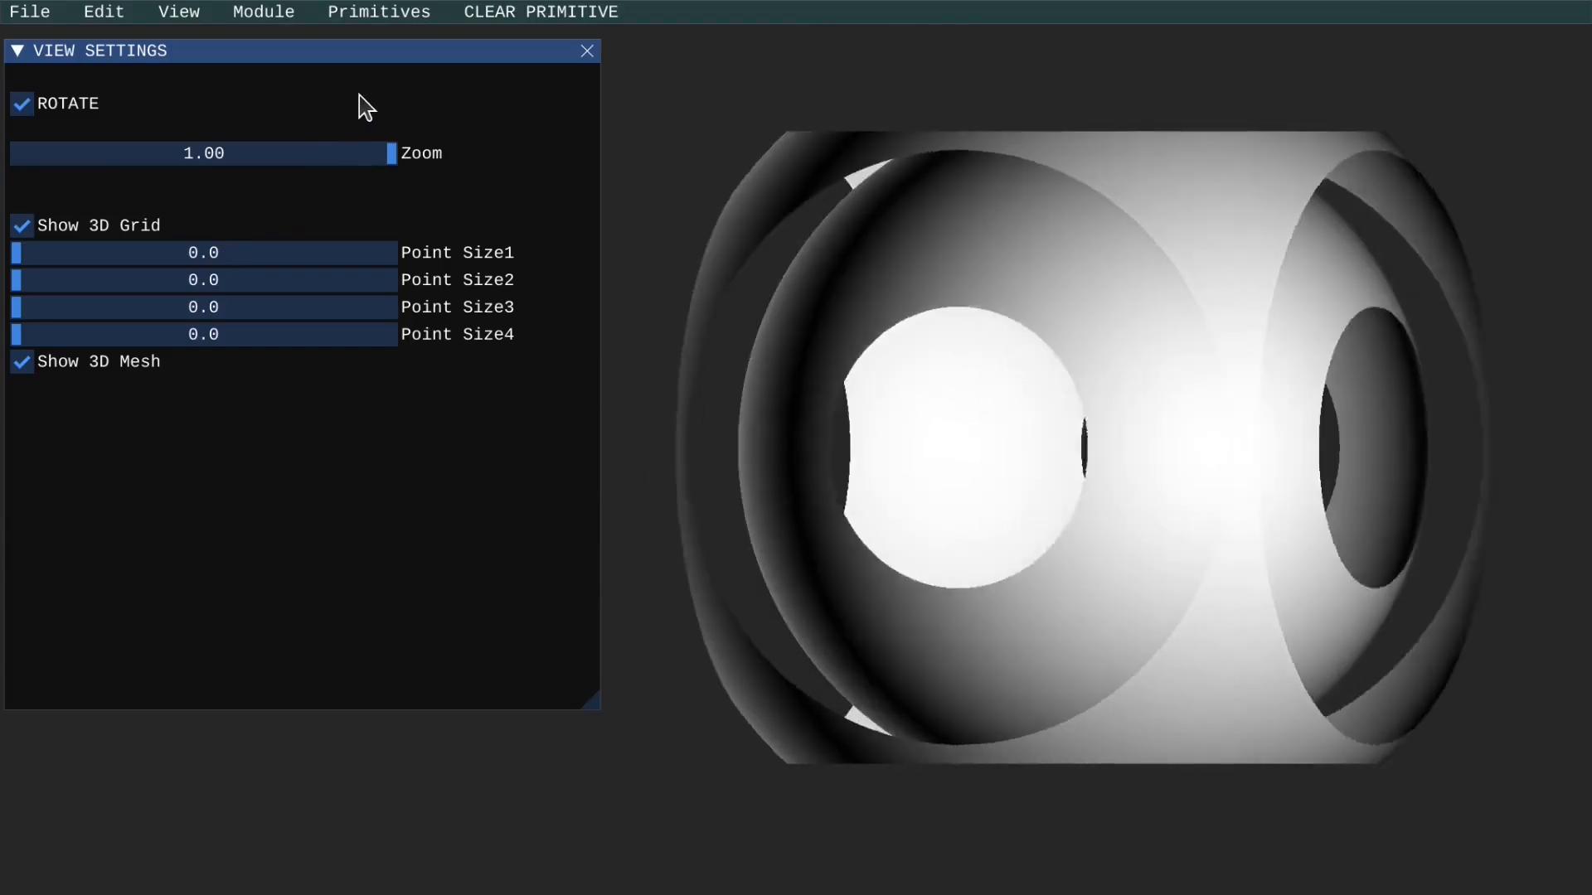
Reopen the sphere shell parameters and undo the shell.
{"action": "left_click", "coordinate": [379, 11]}
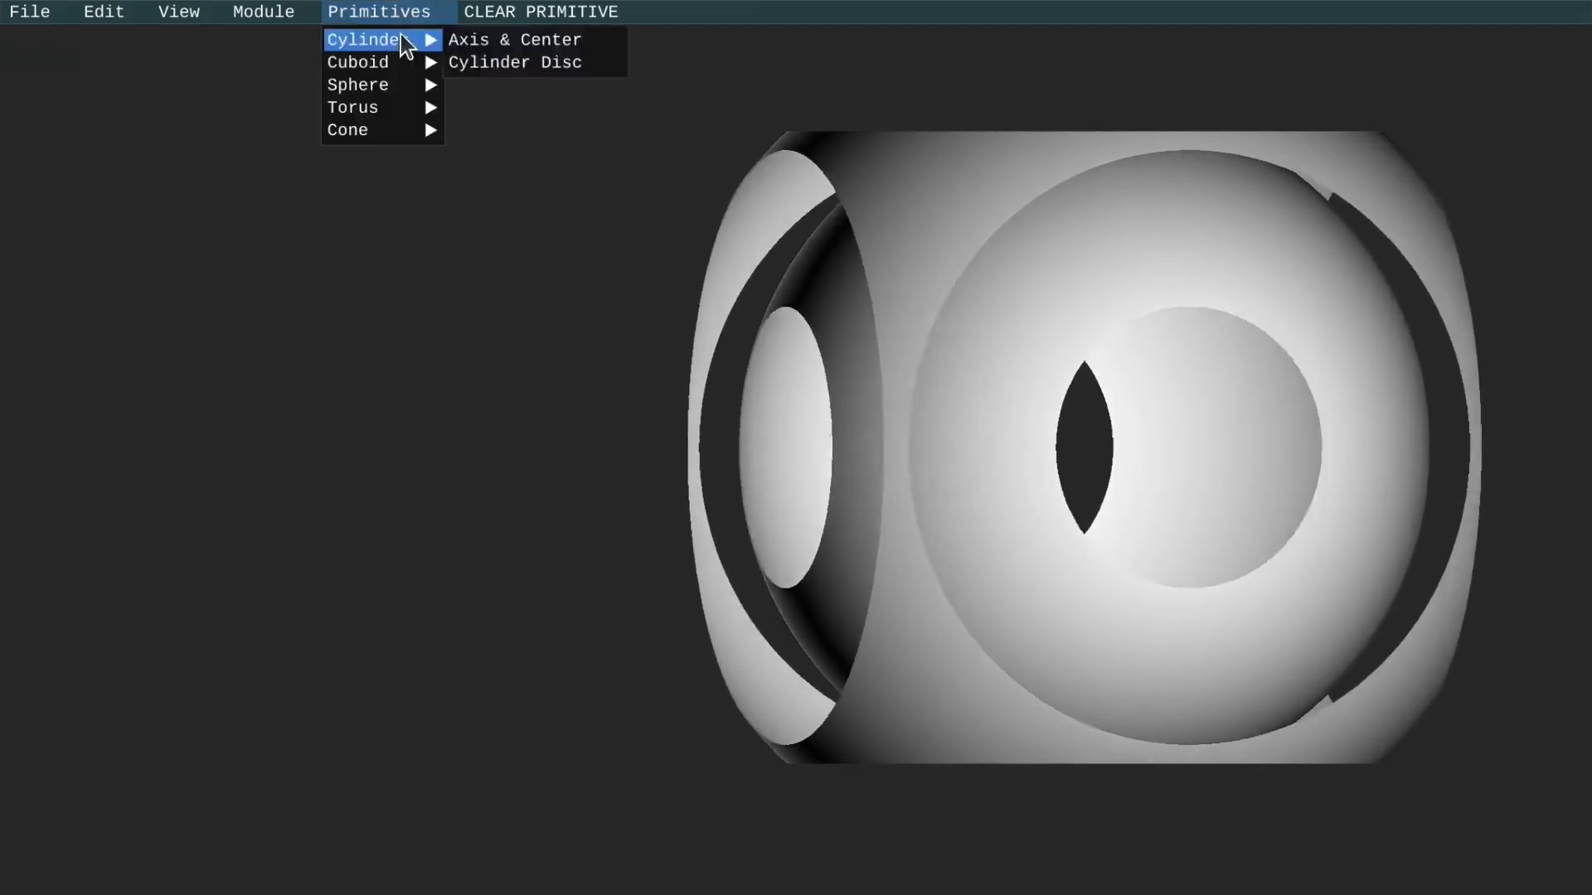
{"action": "mouse_move", "coordinate": [419, 86]}
{"action": "left_click", "coordinate": [504, 108]}
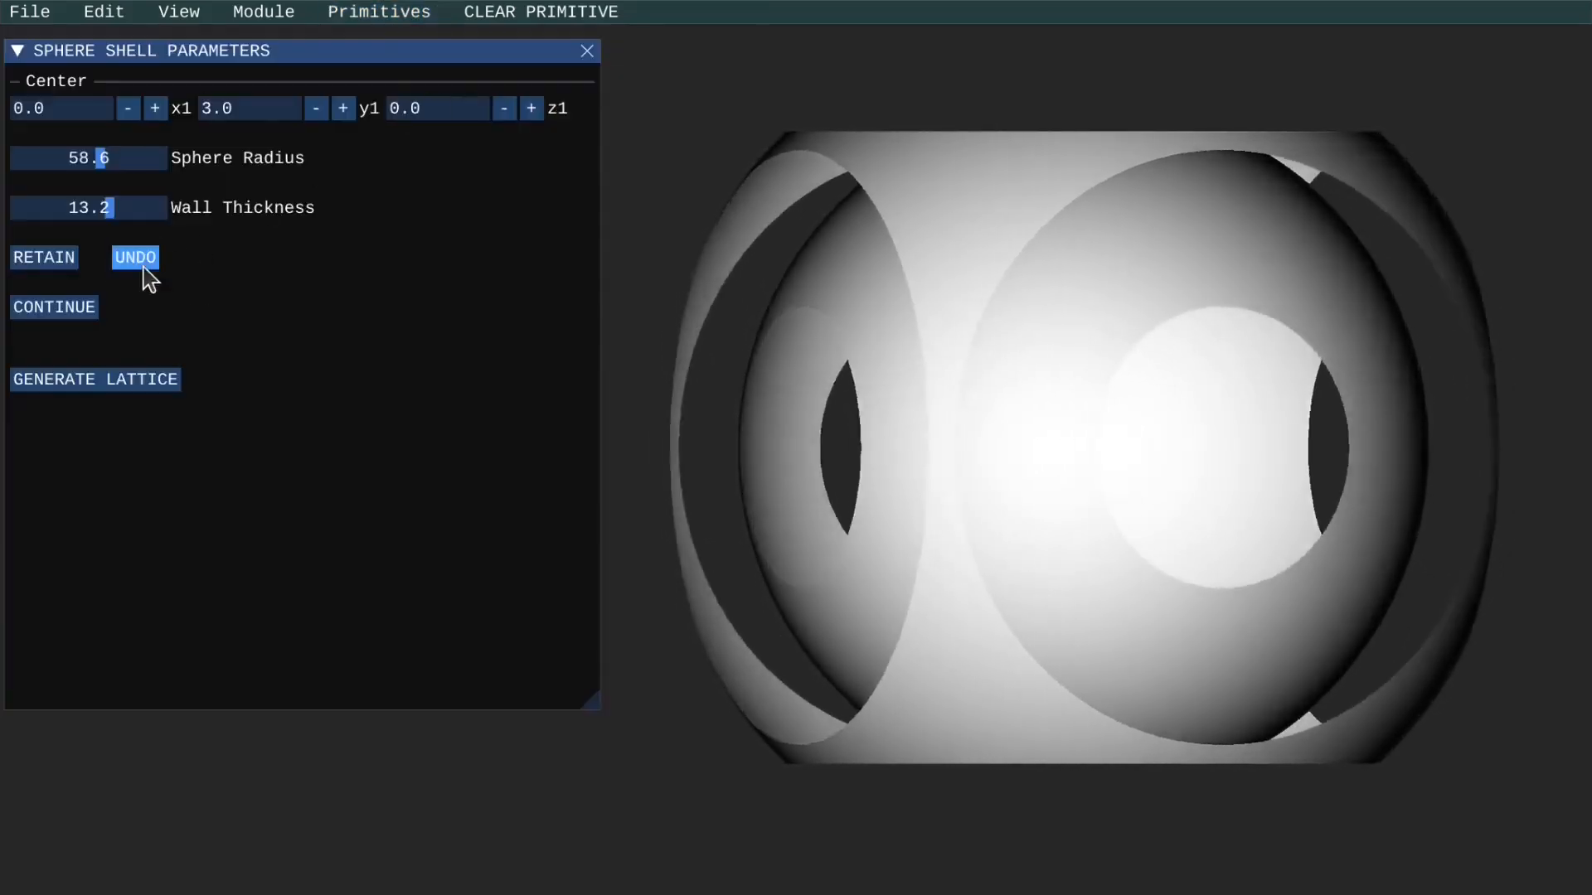
{"action": "left_click", "coordinate": [137, 259]}
Create a torus primitive with a torus radius of about 28.3 and a circle radius of about 1.2.
{"action": "left_click", "coordinate": [373, 20]}
{"action": "mouse_move", "coordinate": [365, 109]}
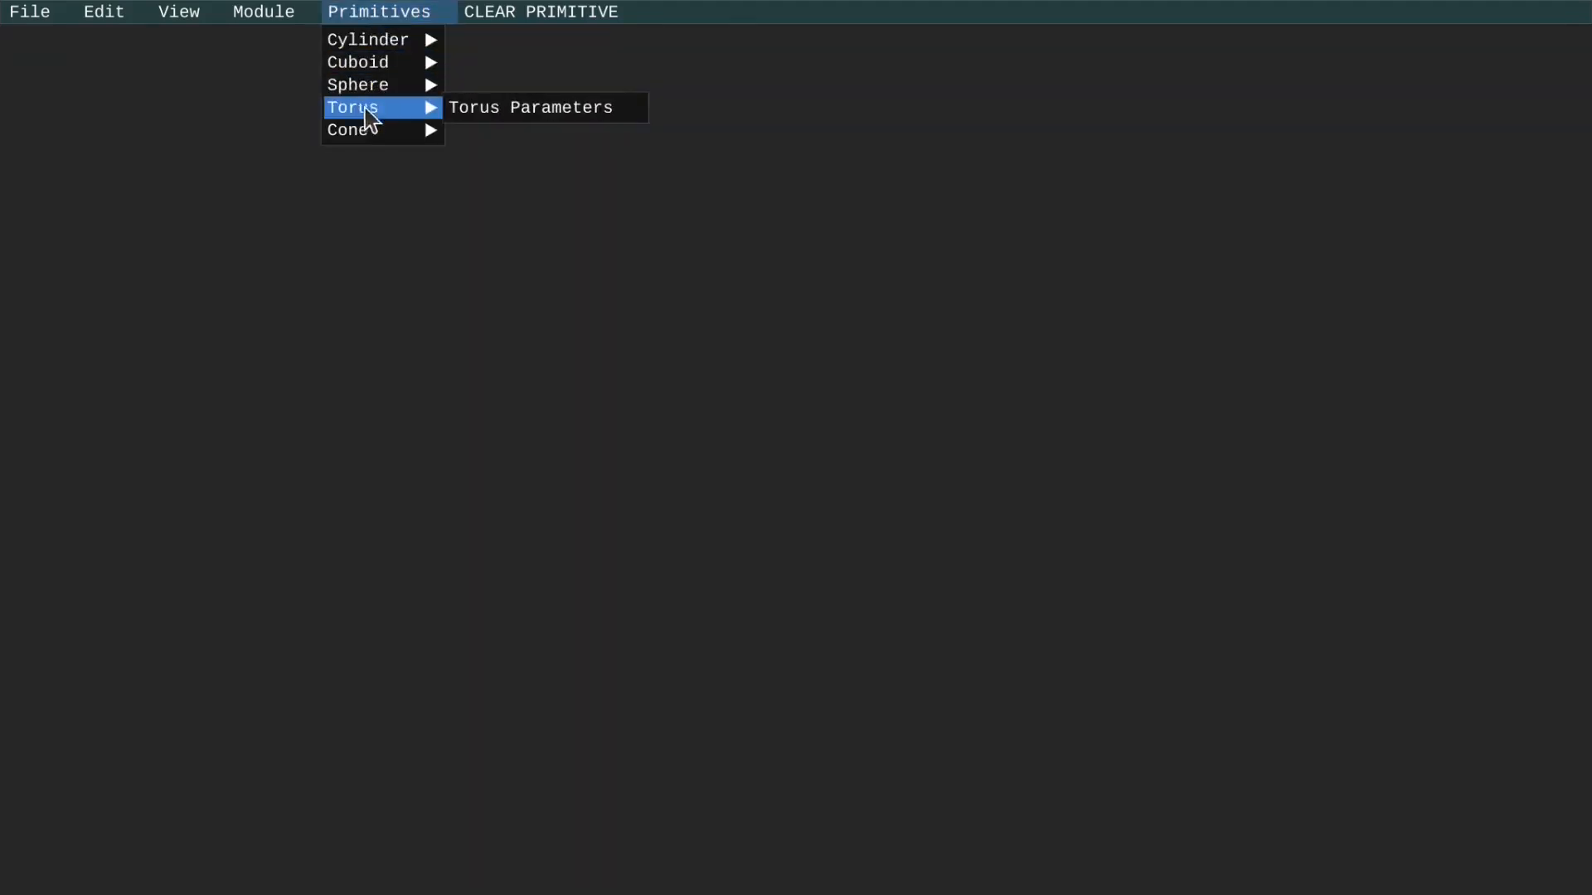
{"action": "left_click", "coordinate": [468, 107]}
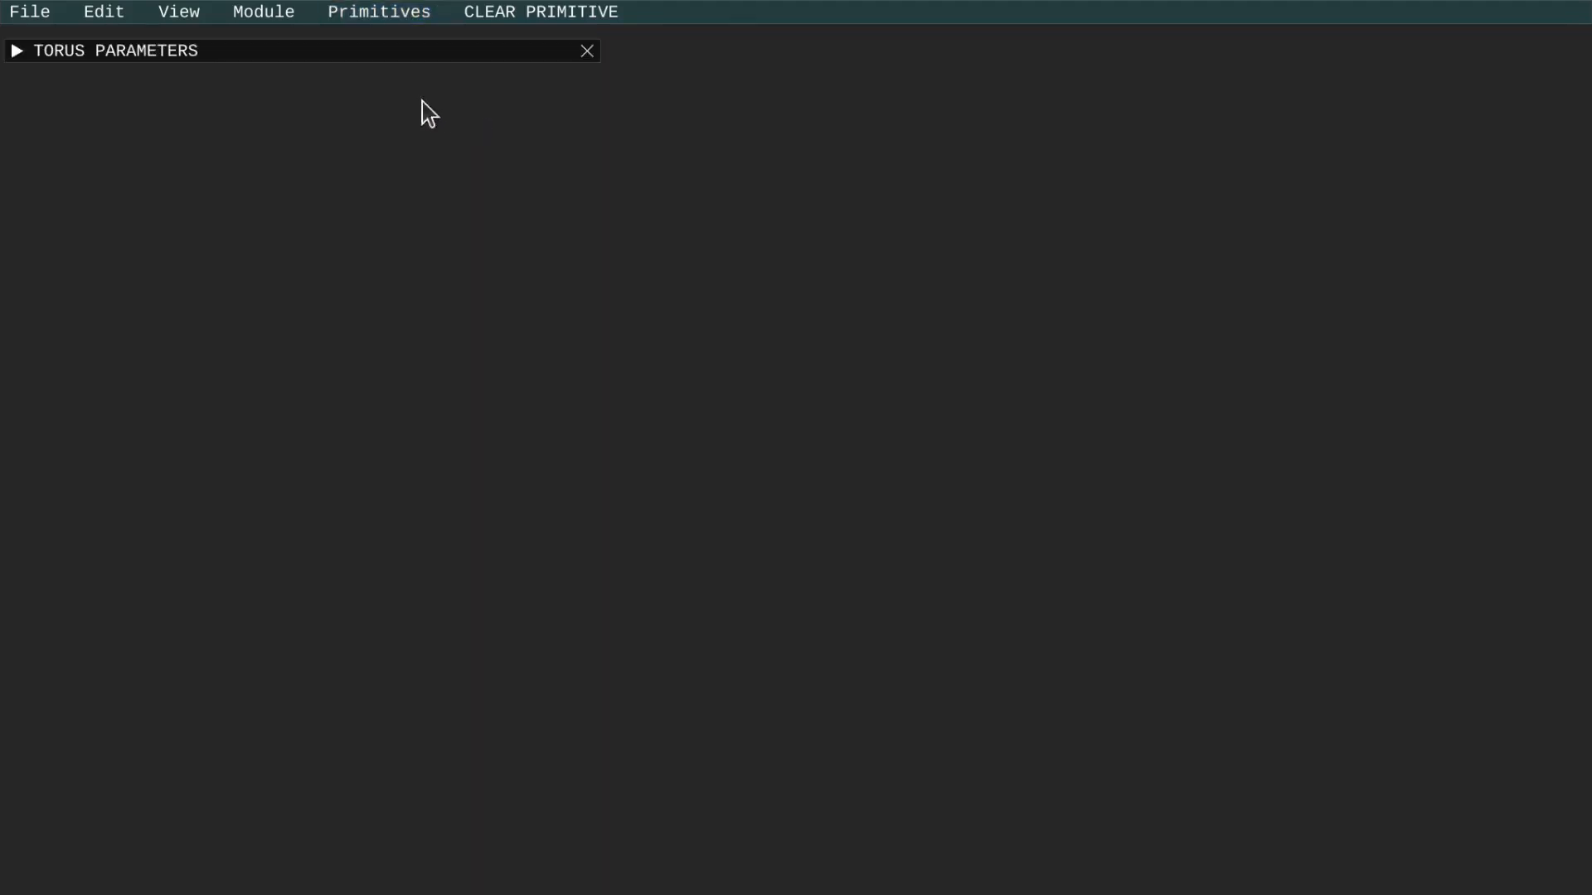
{"action": "left_click", "coordinate": [18, 52]}
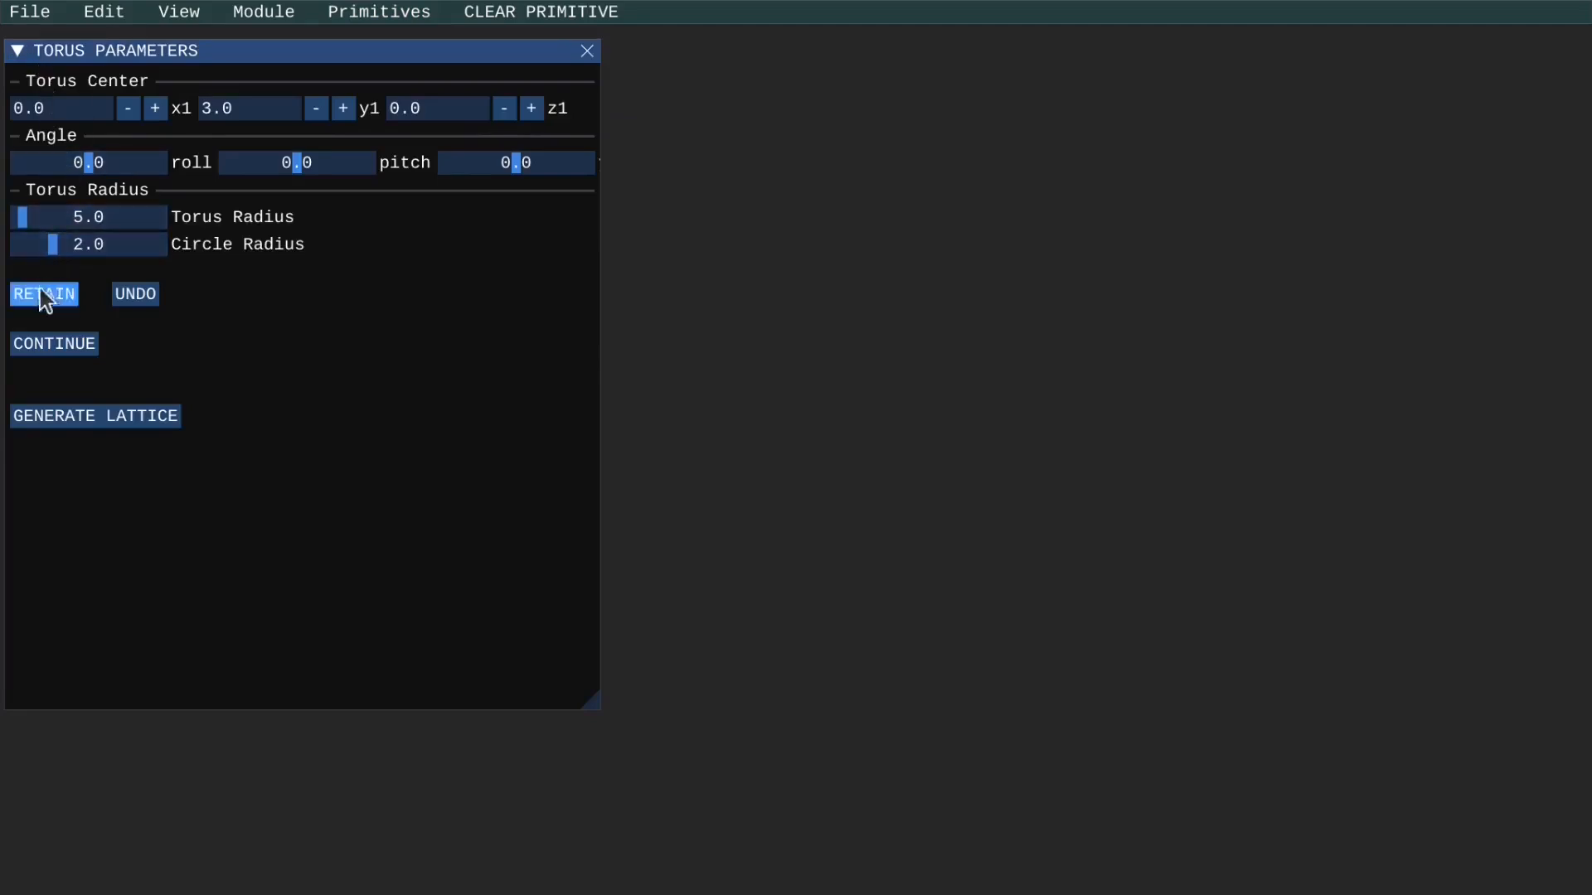
{"action": "left_click", "coordinate": [55, 345]}
{"action": "mouse_move", "coordinate": [61, 254]}
{"action": "left_mouse_down"}
{"action": "mouse_move", "coordinate": [106, 265]}
{"action": "mouse_move", "coordinate": [28, 276]}
{"action": "mouse_move", "coordinate": [55, 240]}
{"action": "left_mouse_up"}
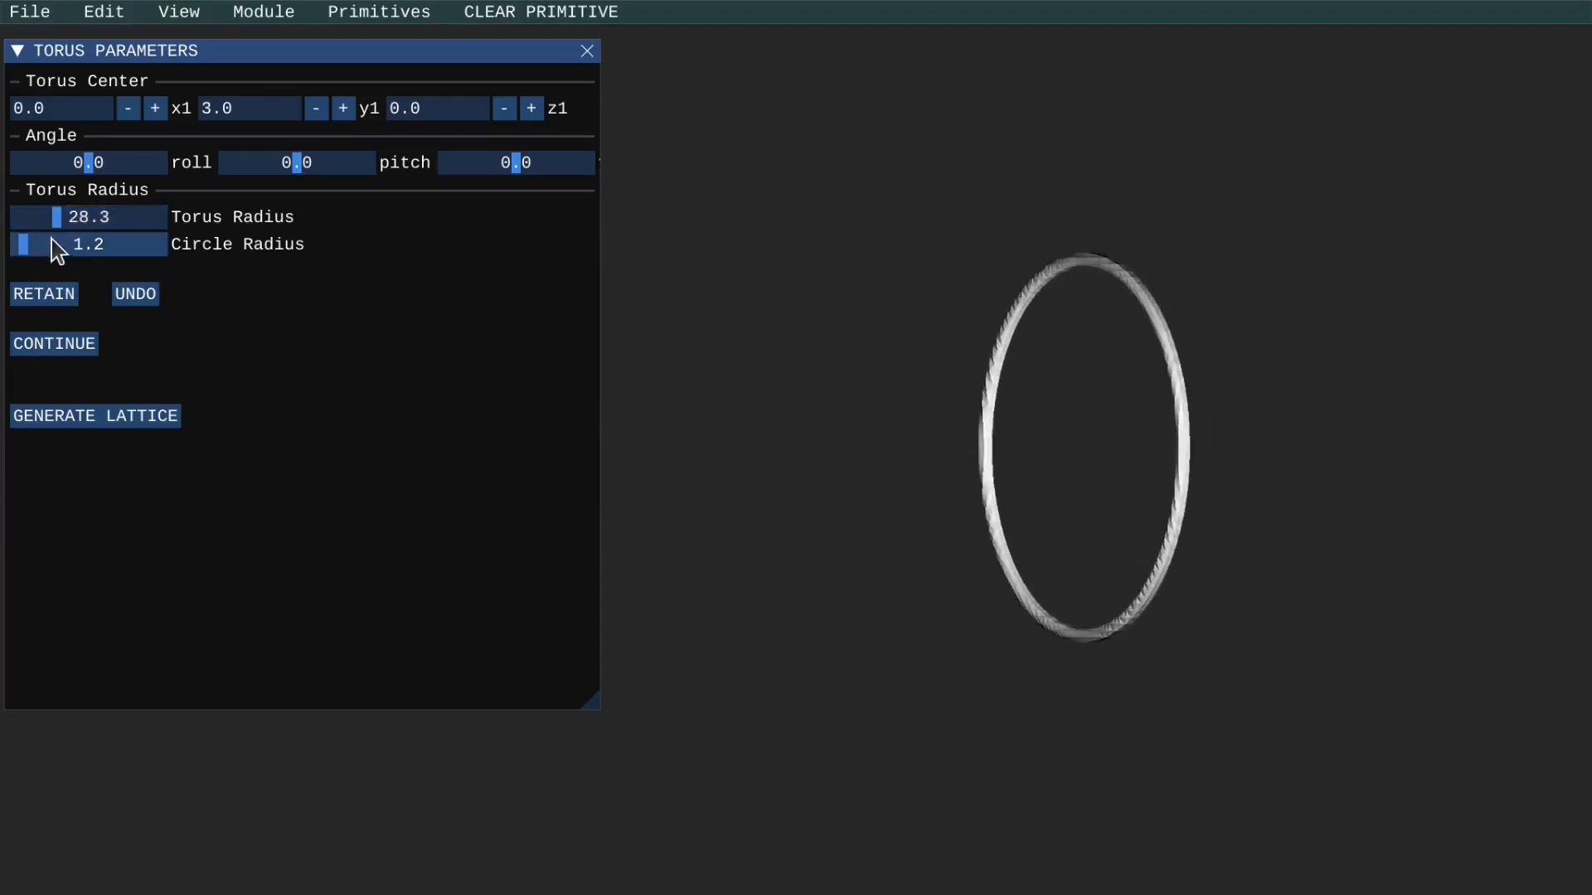
Turn off the automatic rotation in the view settings.
{"action": "left_click", "coordinate": [179, 12]}
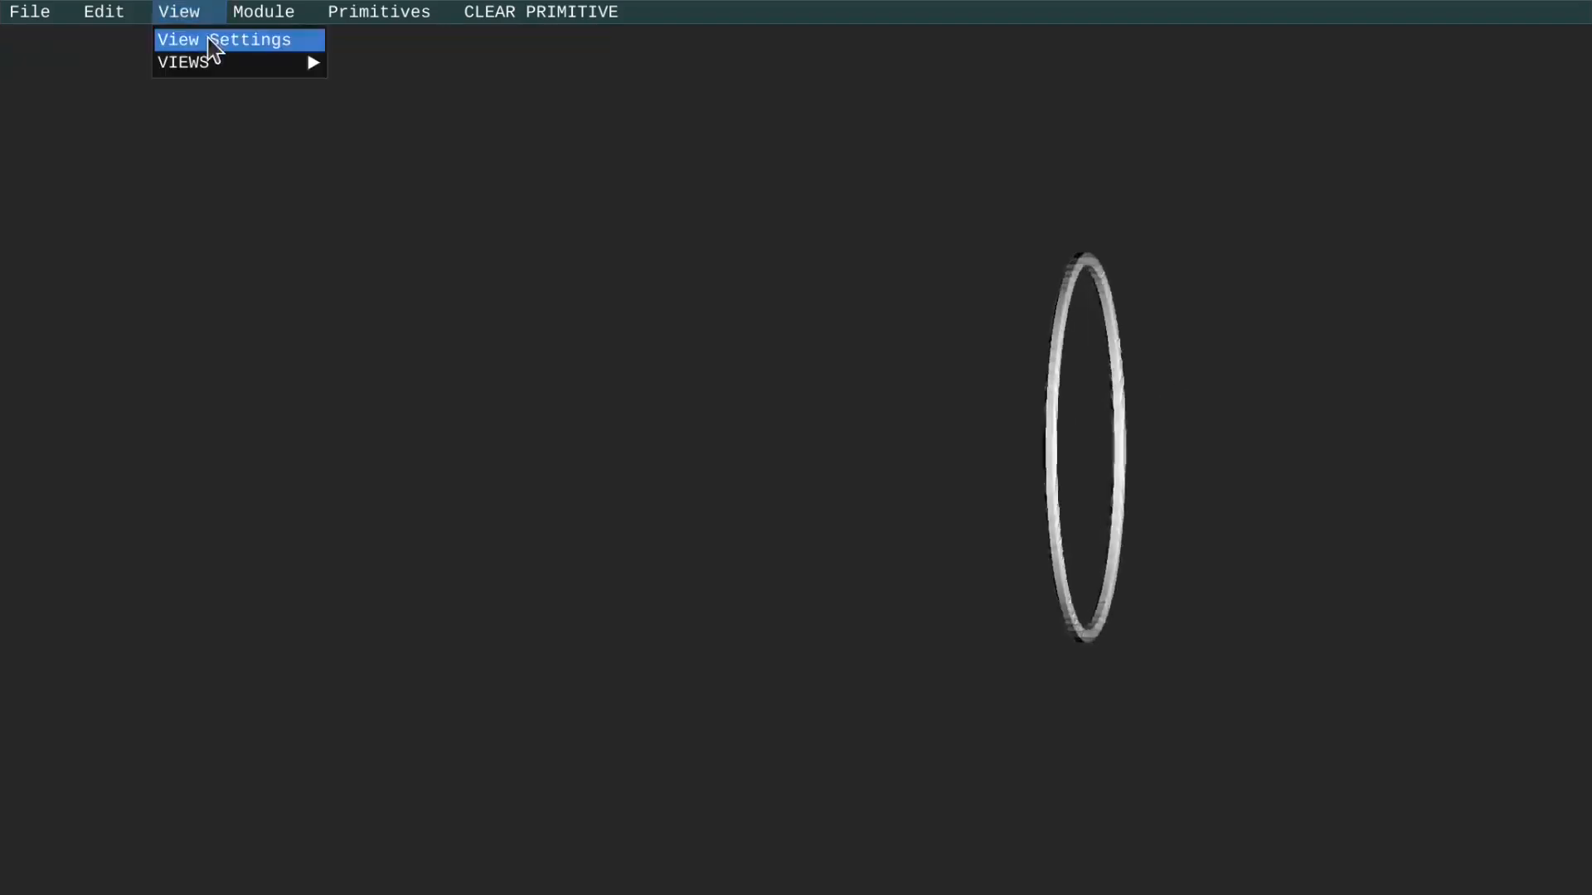
{"action": "left_click", "coordinate": [214, 39]}
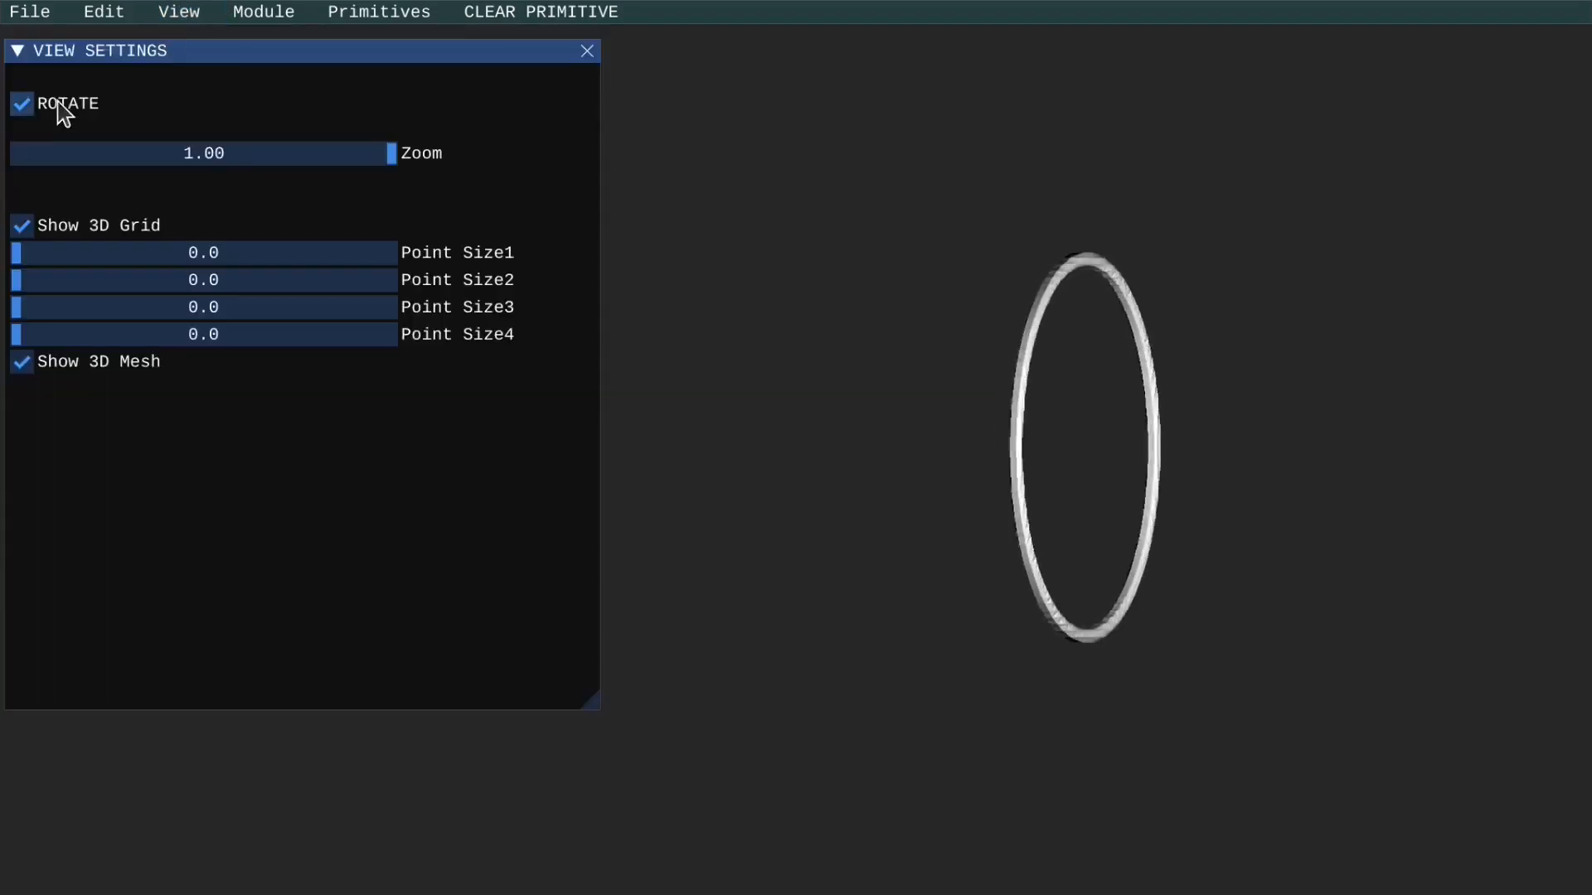
Set the torus radius to 22.2, circle radius to 4.6, roll to 52.0 and third angle to -52.0.
{"action": "left_click", "coordinate": [351, 17]}
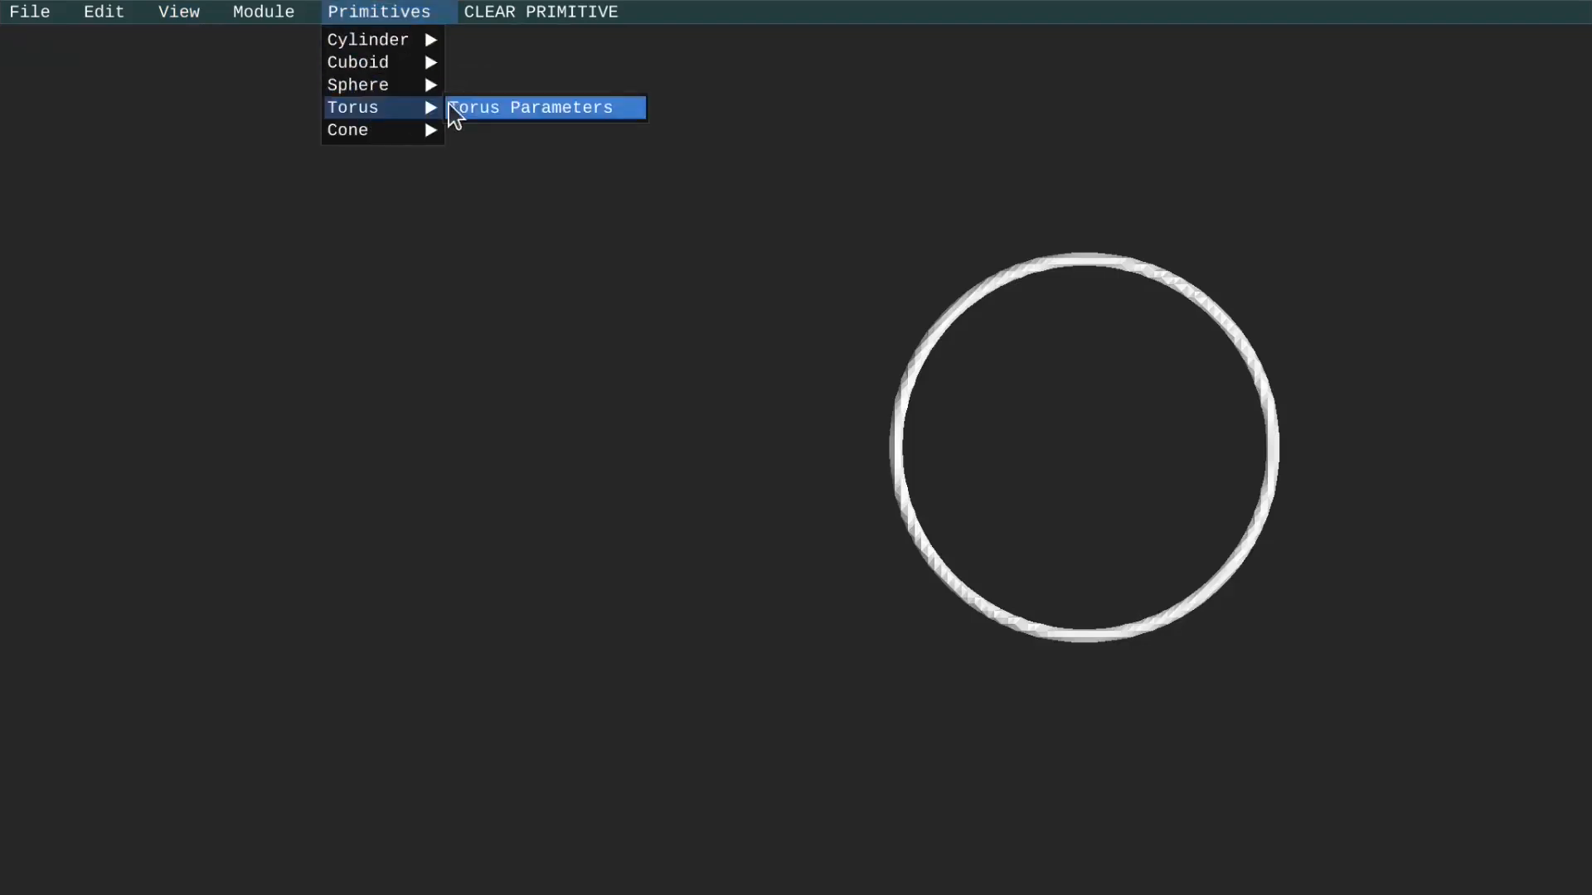
{"action": "left_click", "coordinate": [456, 109]}
{"action": "left_click", "coordinate": [78, 219]}
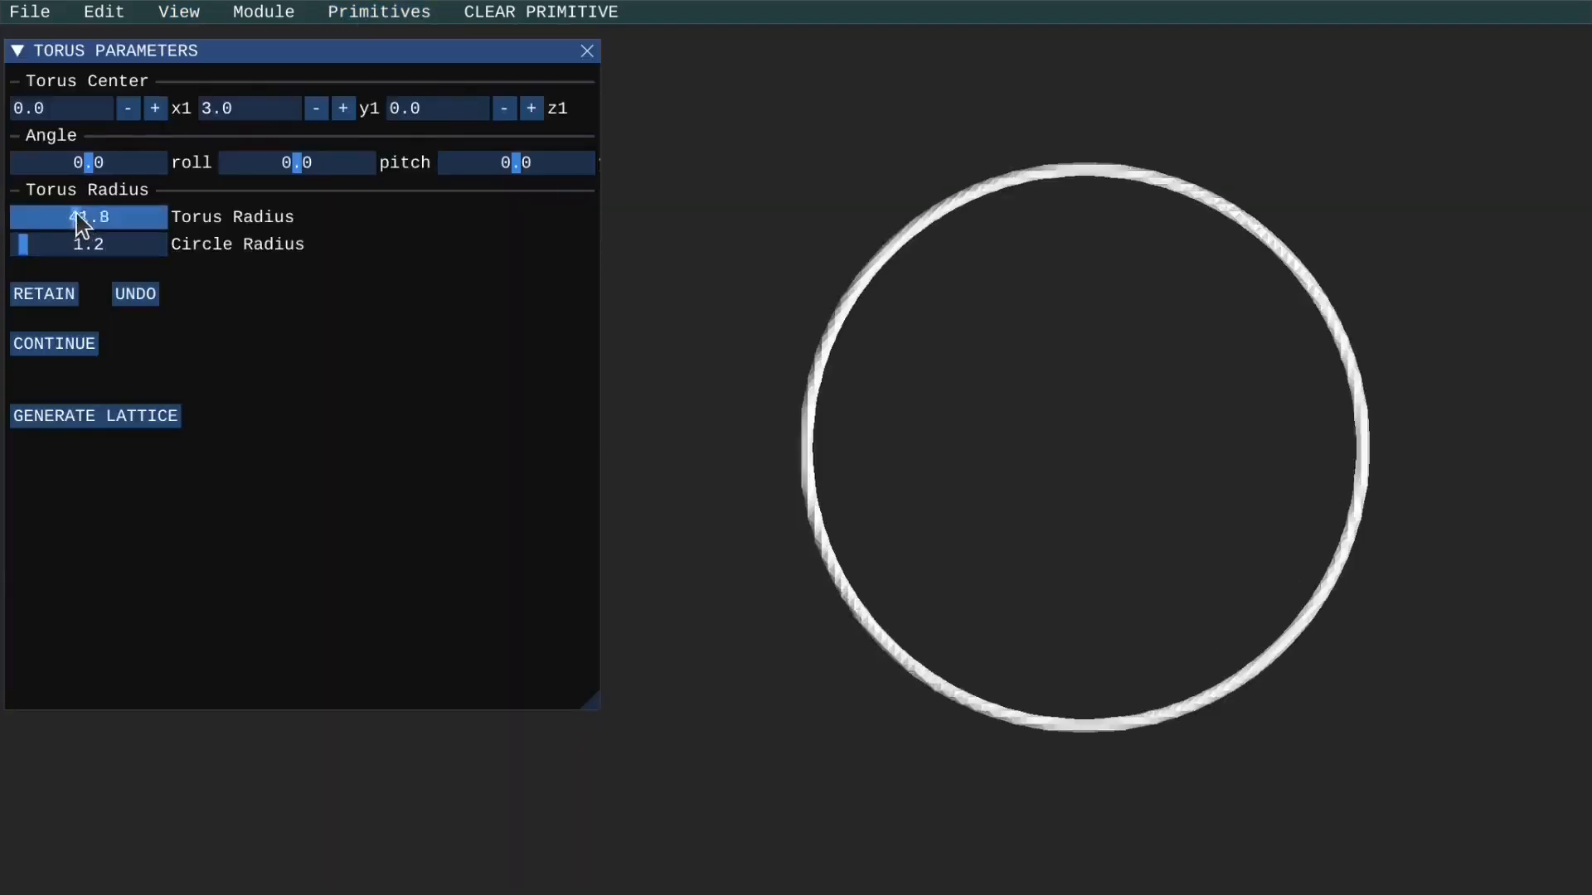
{"action": "left_click", "coordinate": [37, 244]}
{"action": "mouse_move", "coordinate": [37, 244]}
{"action": "left_mouse_down"}
{"action": "mouse_move", "coordinate": [147, 242]}
{"action": "mouse_move", "coordinate": [47, 220]}
{"action": "left_mouse_up"}
{"action": "left_click", "coordinate": [82, 220]}
{"action": "mouse_move", "coordinate": [520, 166]}
{"action": "left_mouse_down"}
{"action": "mouse_move", "coordinate": [490, 175]}
{"action": "mouse_move", "coordinate": [509, 175]}
{"action": "left_mouse_up"}
{"action": "left_click_drag", "start_coordinate": [90, 163], "coordinate": [110, 170]}
Move the torus center to x 12 and y 12, and set its third angle to -87.6.
{"action": "left_click", "coordinate": [94, 105]}
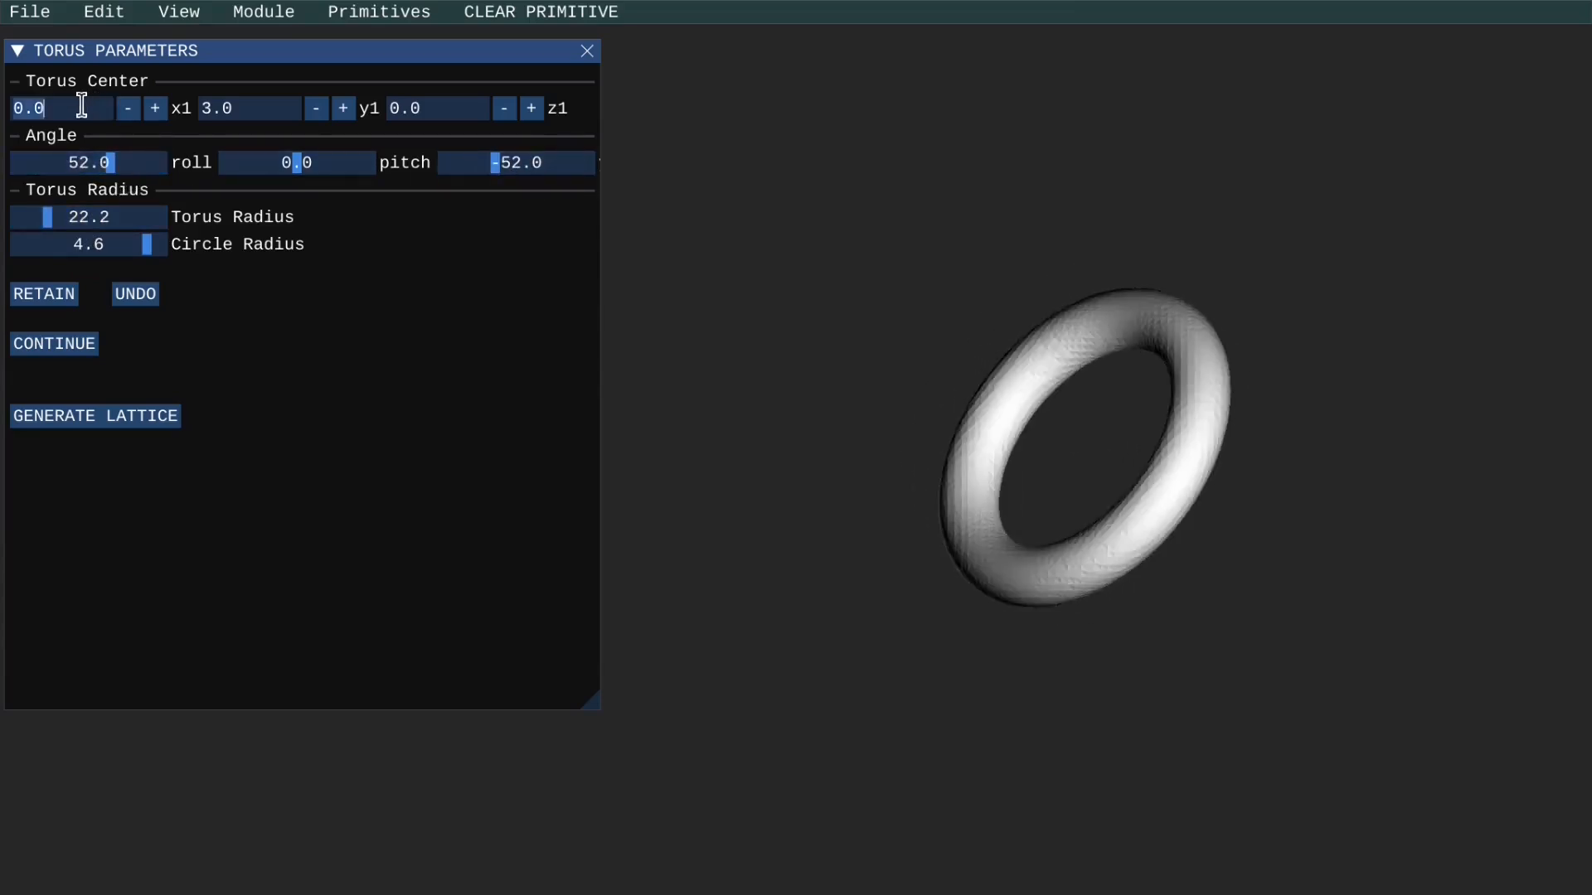
{"action": "key", "text": "BackSpace"}
{"action": "type", "text": "12"}
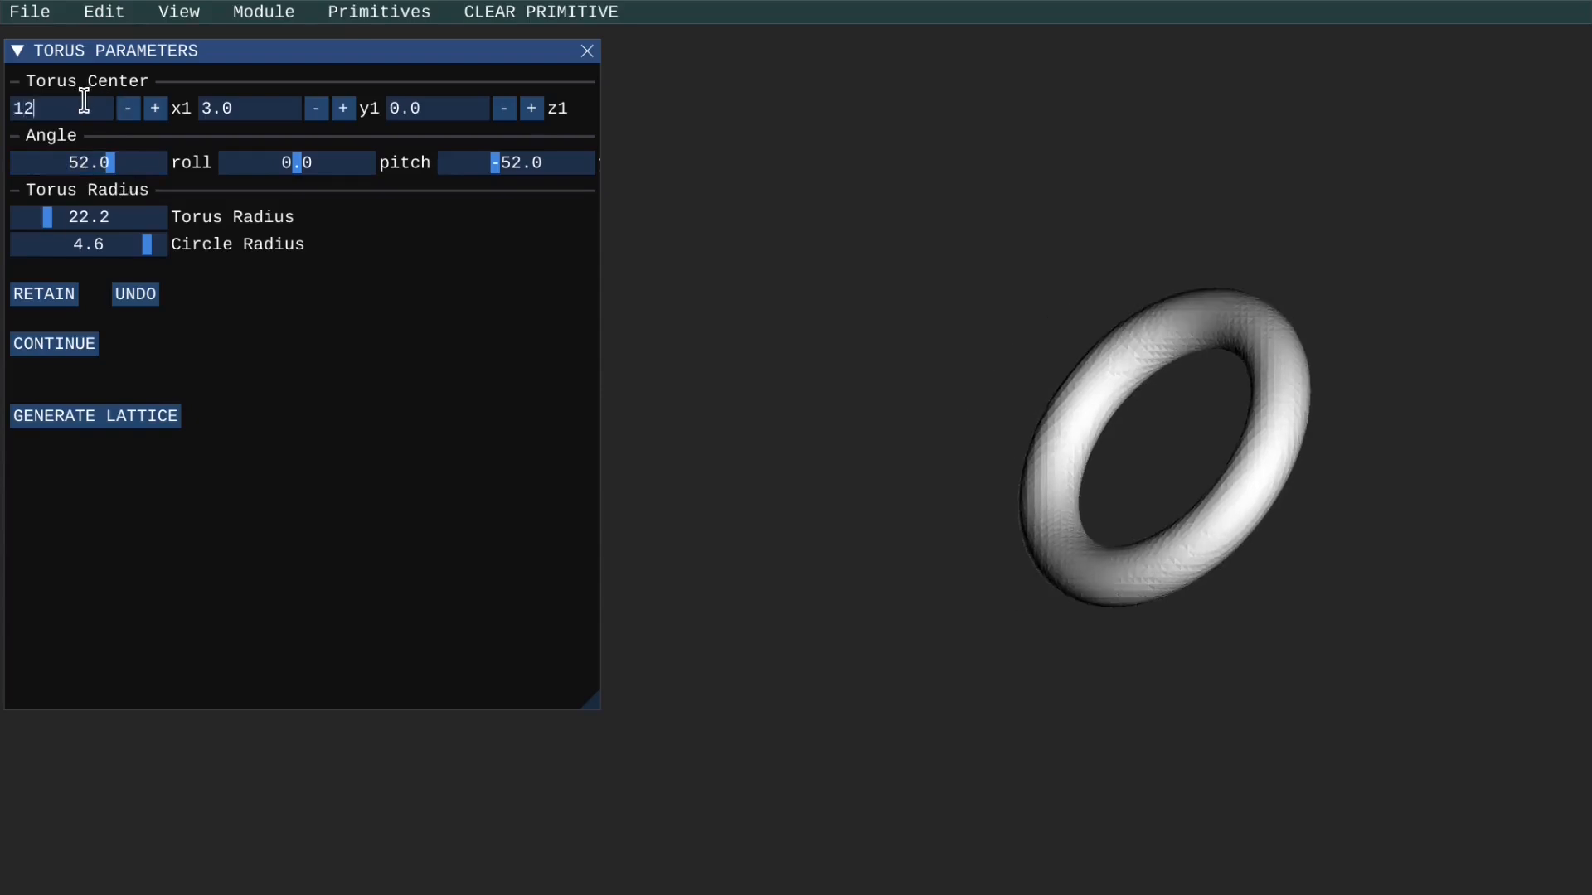
{"action": "left_click", "coordinate": [248, 112]}
{"action": "type", "text": "12"}
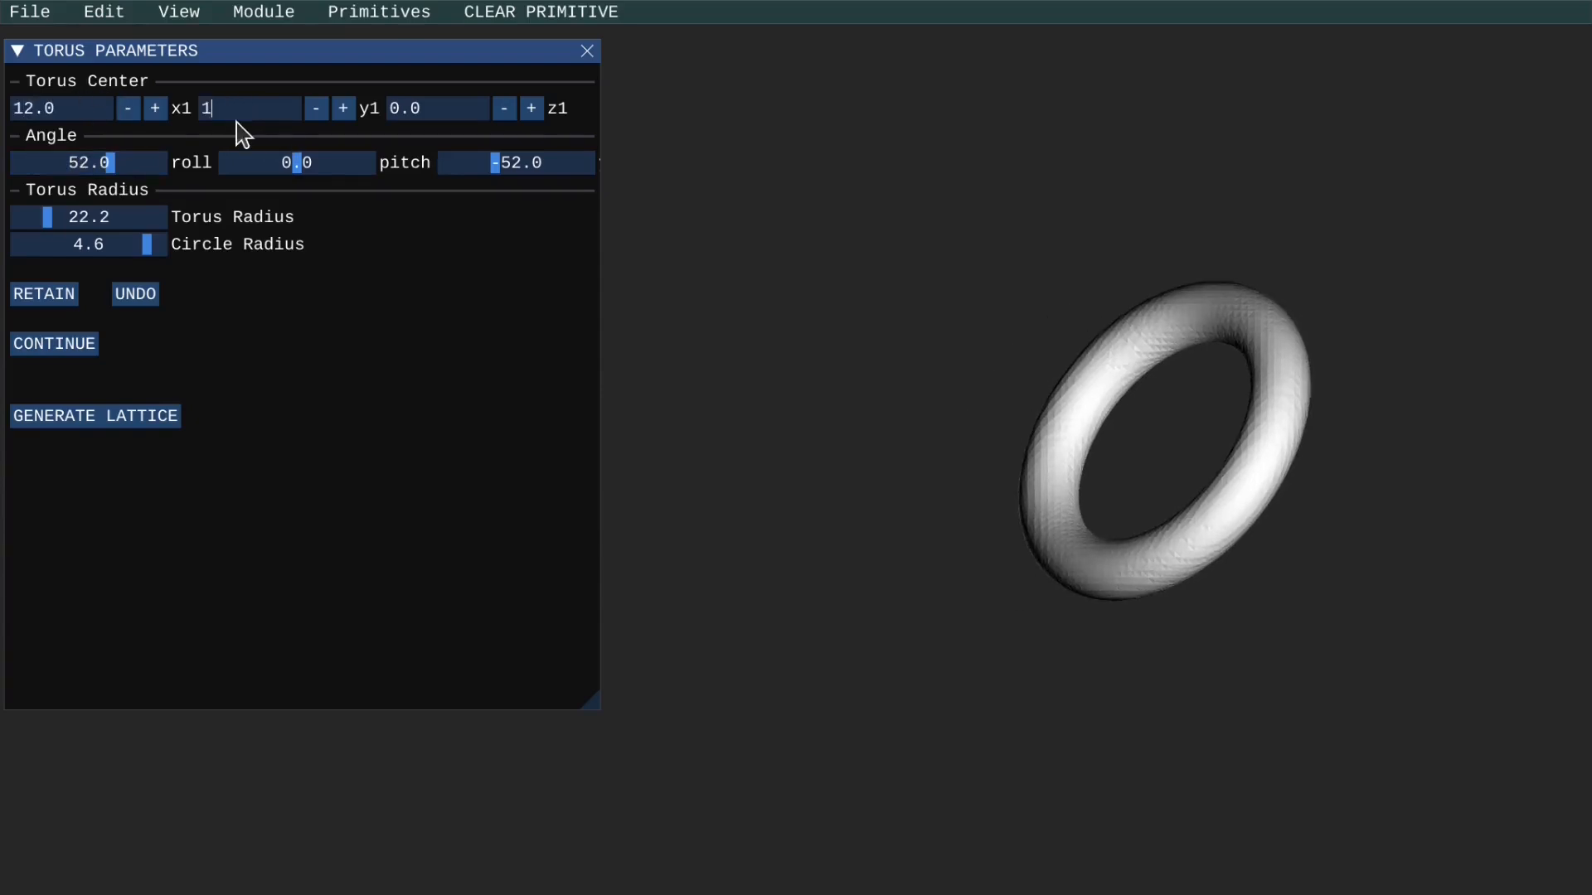
{"action": "mouse_move", "coordinate": [493, 170]}
{"action": "left_mouse_down"}
{"action": "mouse_move", "coordinate": [526, 178]}
{"action": "mouse_move", "coordinate": [480, 163]}
{"action": "left_mouse_up"}
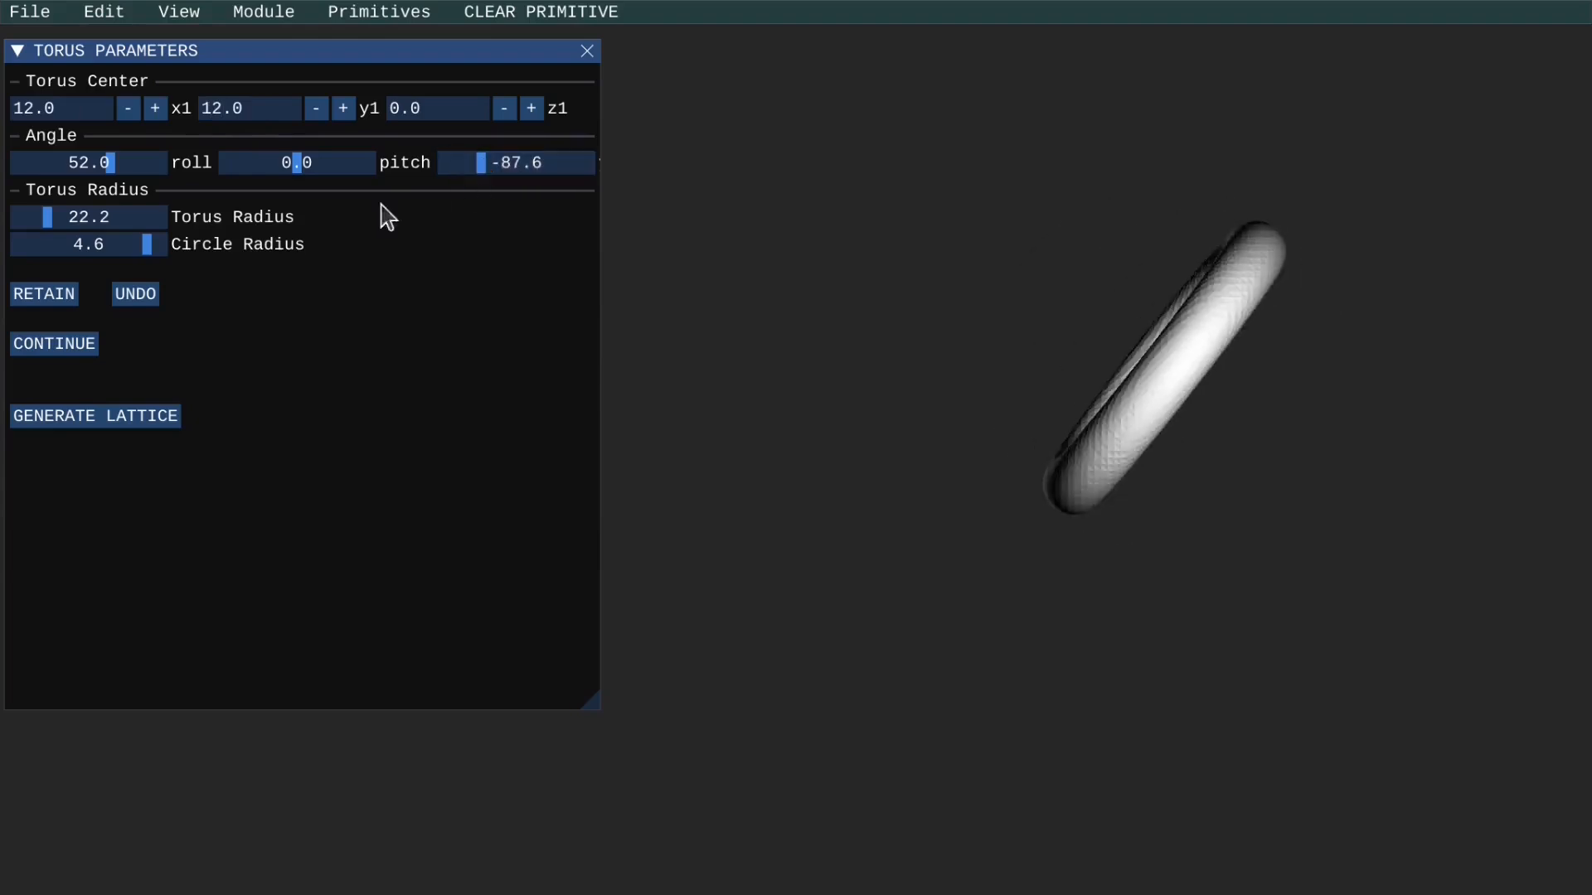
Undo the torus and create a cone primitive with the preset base radius of 3.0 and height of 6.0.
{"action": "left_click", "coordinate": [139, 297]}
{"action": "left_click", "coordinate": [390, 12]}
{"action": "mouse_move", "coordinate": [357, 127]}
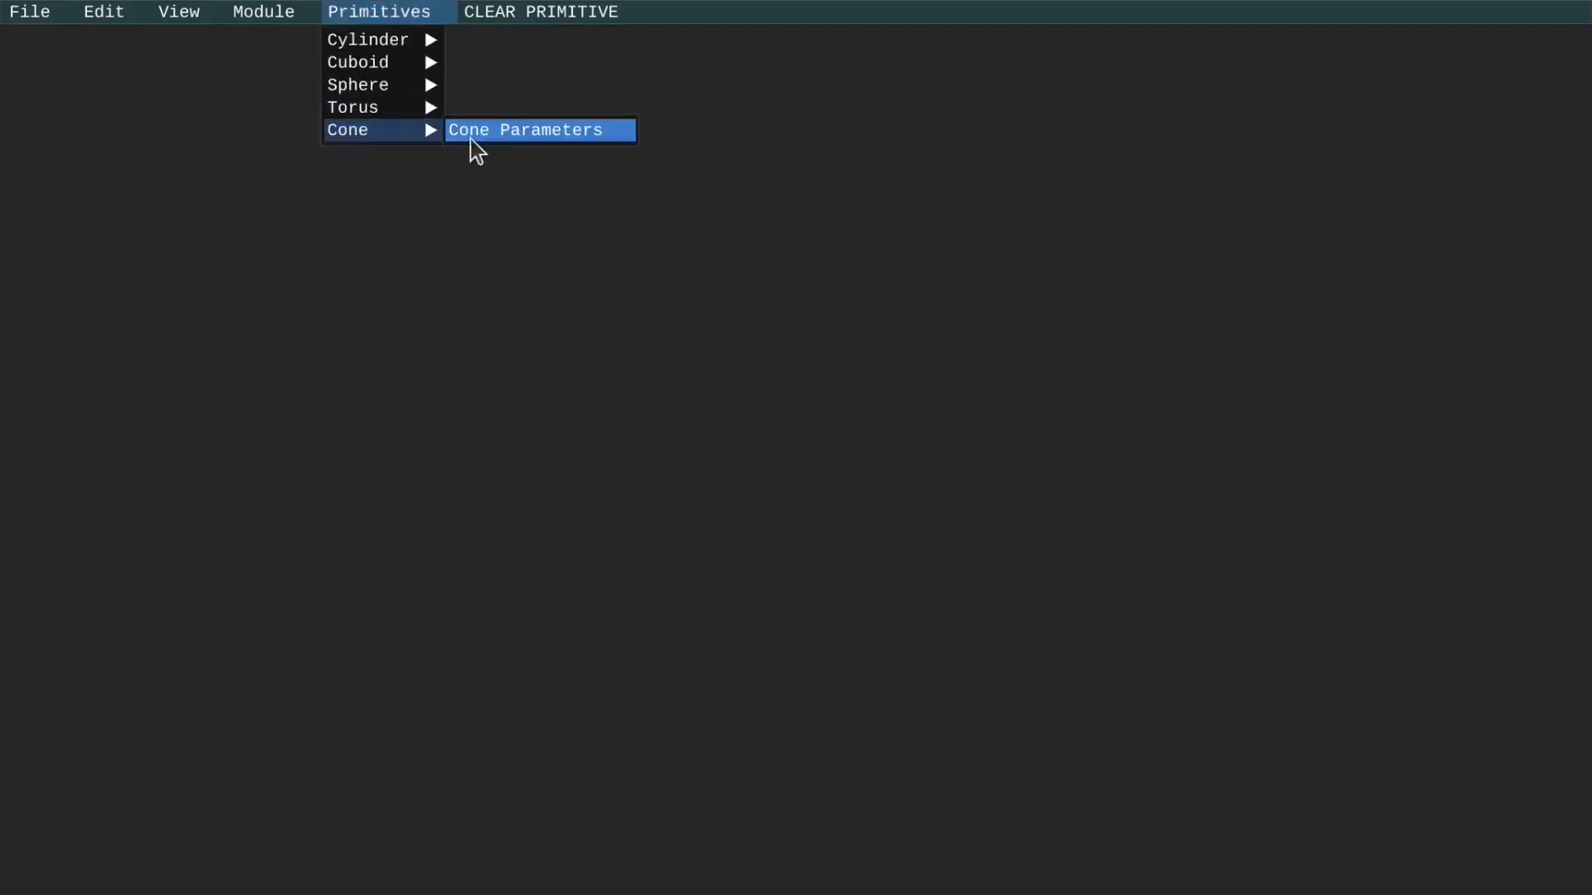
{"action": "left_click", "coordinate": [474, 131]}
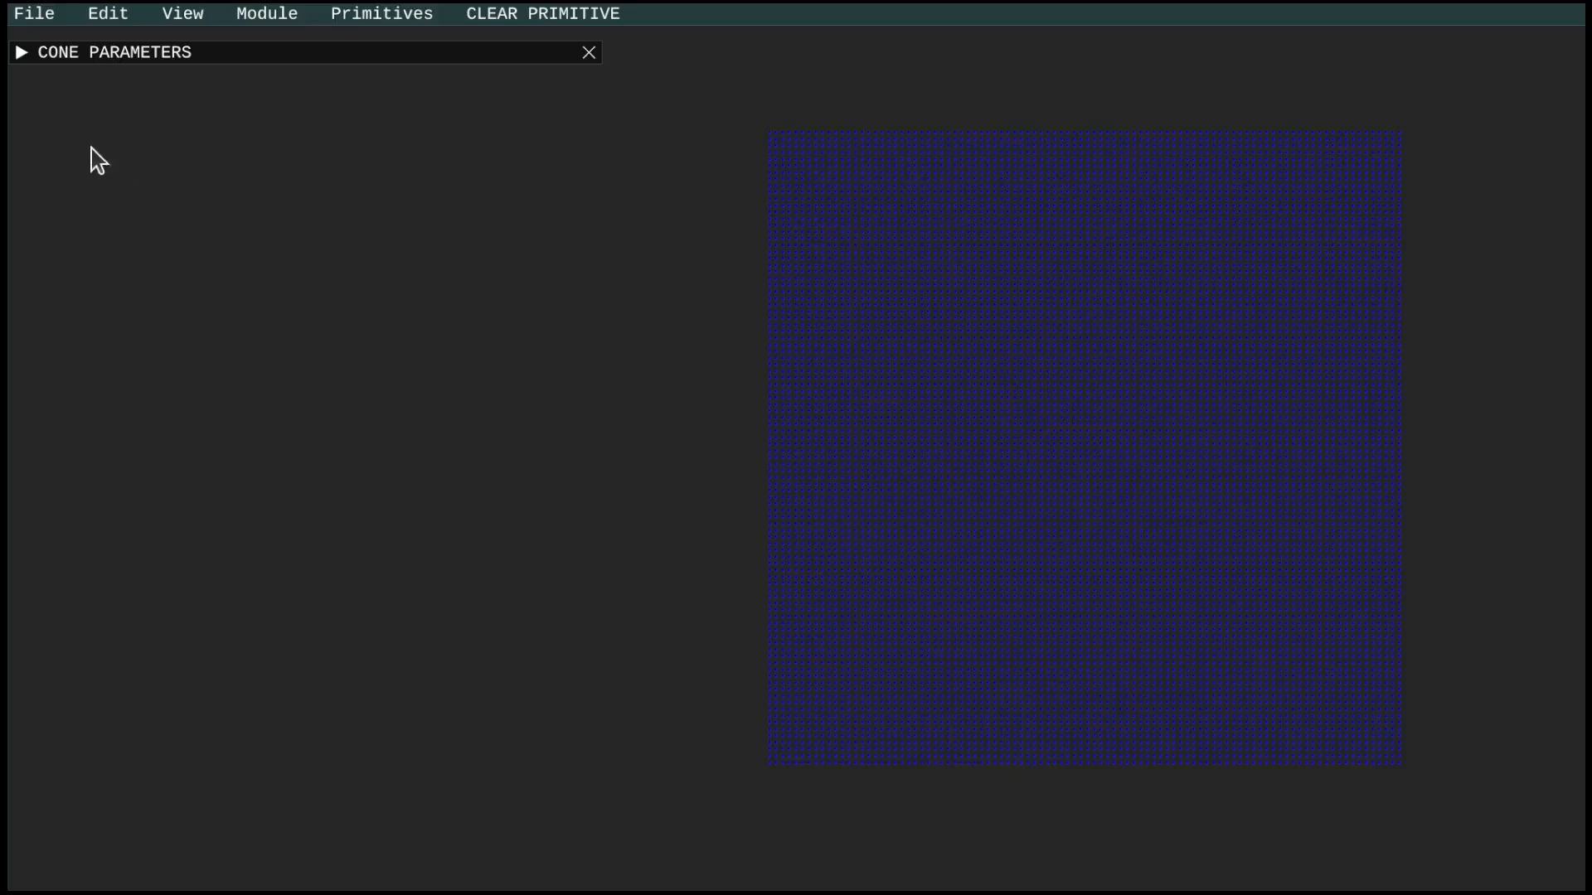
{"action": "left_click", "coordinate": [22, 52]}
{"action": "left_click", "coordinate": [64, 350]}
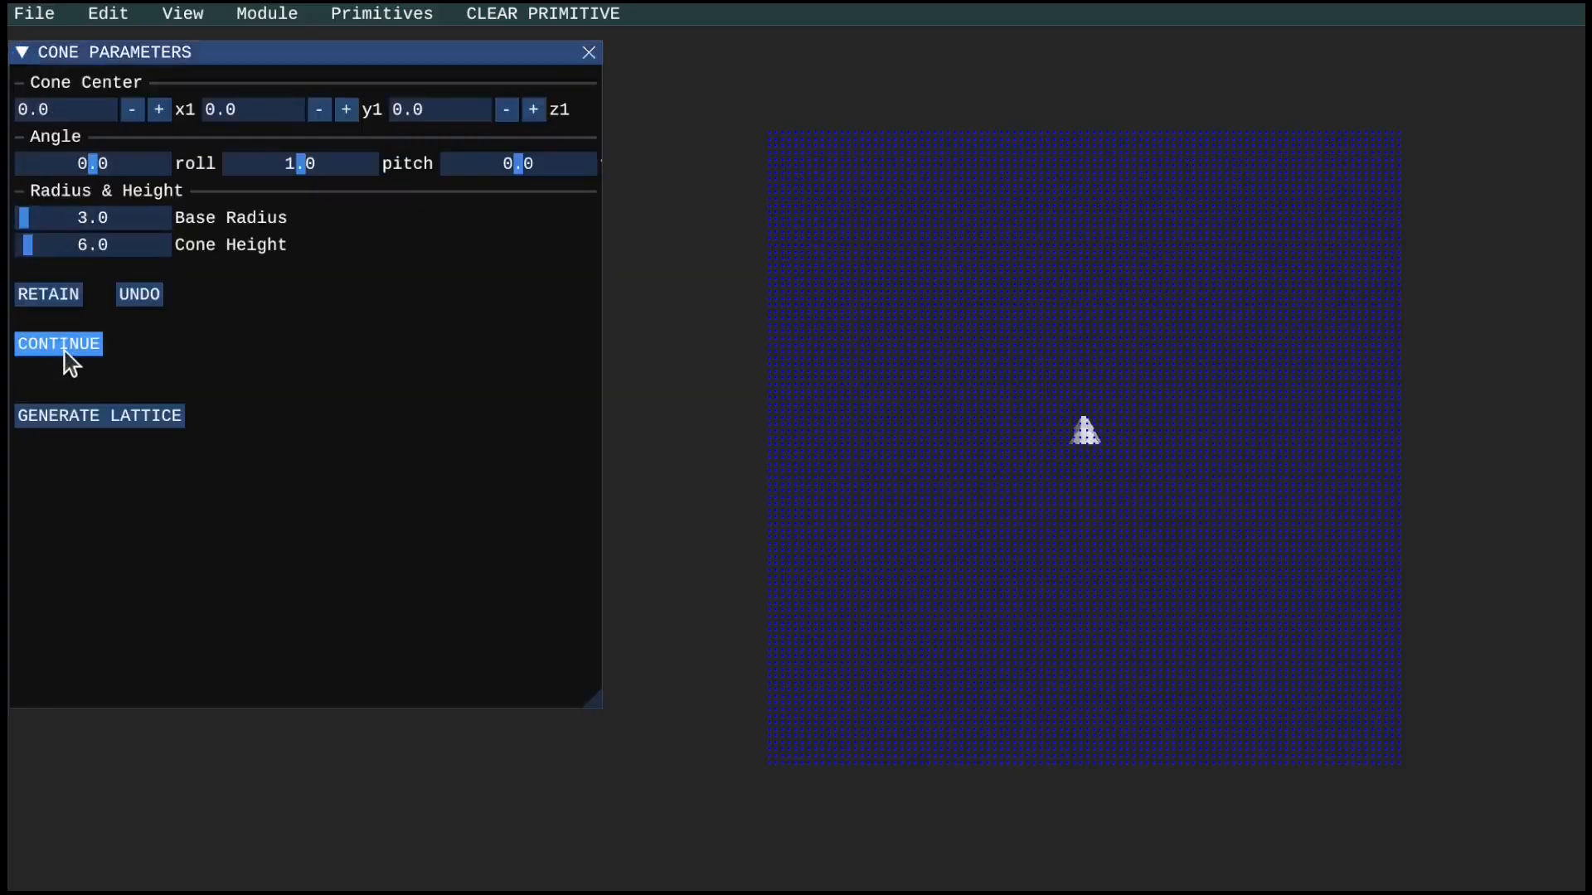
Set the cone's base radius to 19.9, height to 39.9 and third angle to -59.7, and move its center to x 12, y -30.
{"action": "left_click_drag", "start_coordinate": [29, 220], "coordinate": [80, 257]}
{"action": "mouse_move", "coordinate": [516, 166]}
{"action": "left_mouse_down"}
{"action": "mouse_move", "coordinate": [483, 184]}
{"action": "mouse_move", "coordinate": [493, 174]}
{"action": "left_mouse_up"}
{"action": "double_click", "coordinate": [95, 111]}
{"action": "key", "text": "BackSpace"}
{"action": "type", "text": "1"}
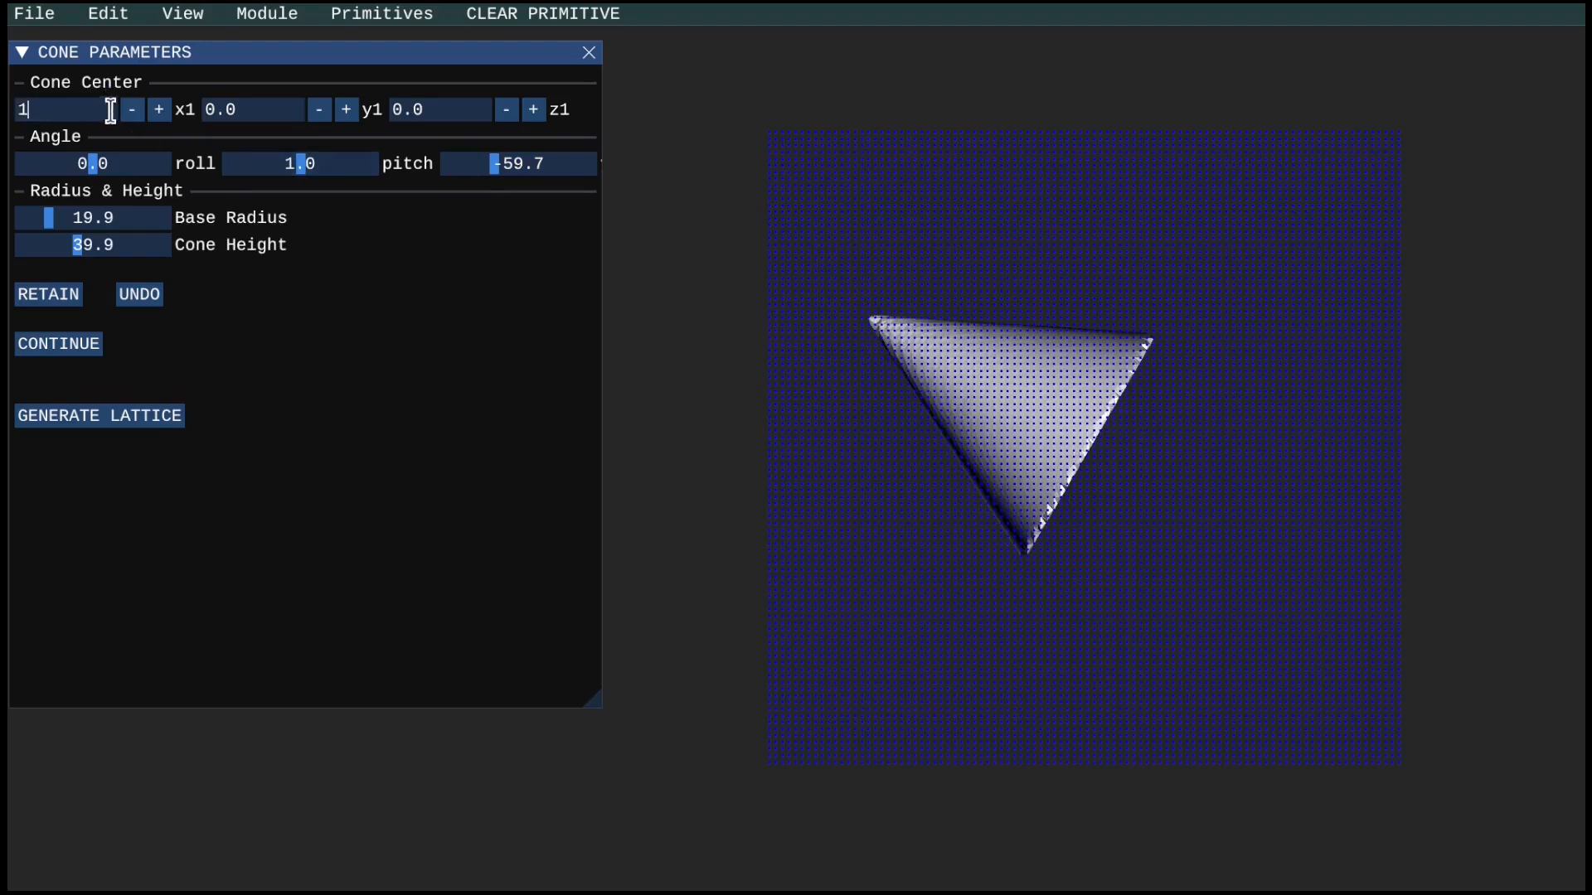
{"action": "type", "text": "2"}
{"action": "double_click", "coordinate": [238, 108]}
{"action": "type", "text": "-30"}
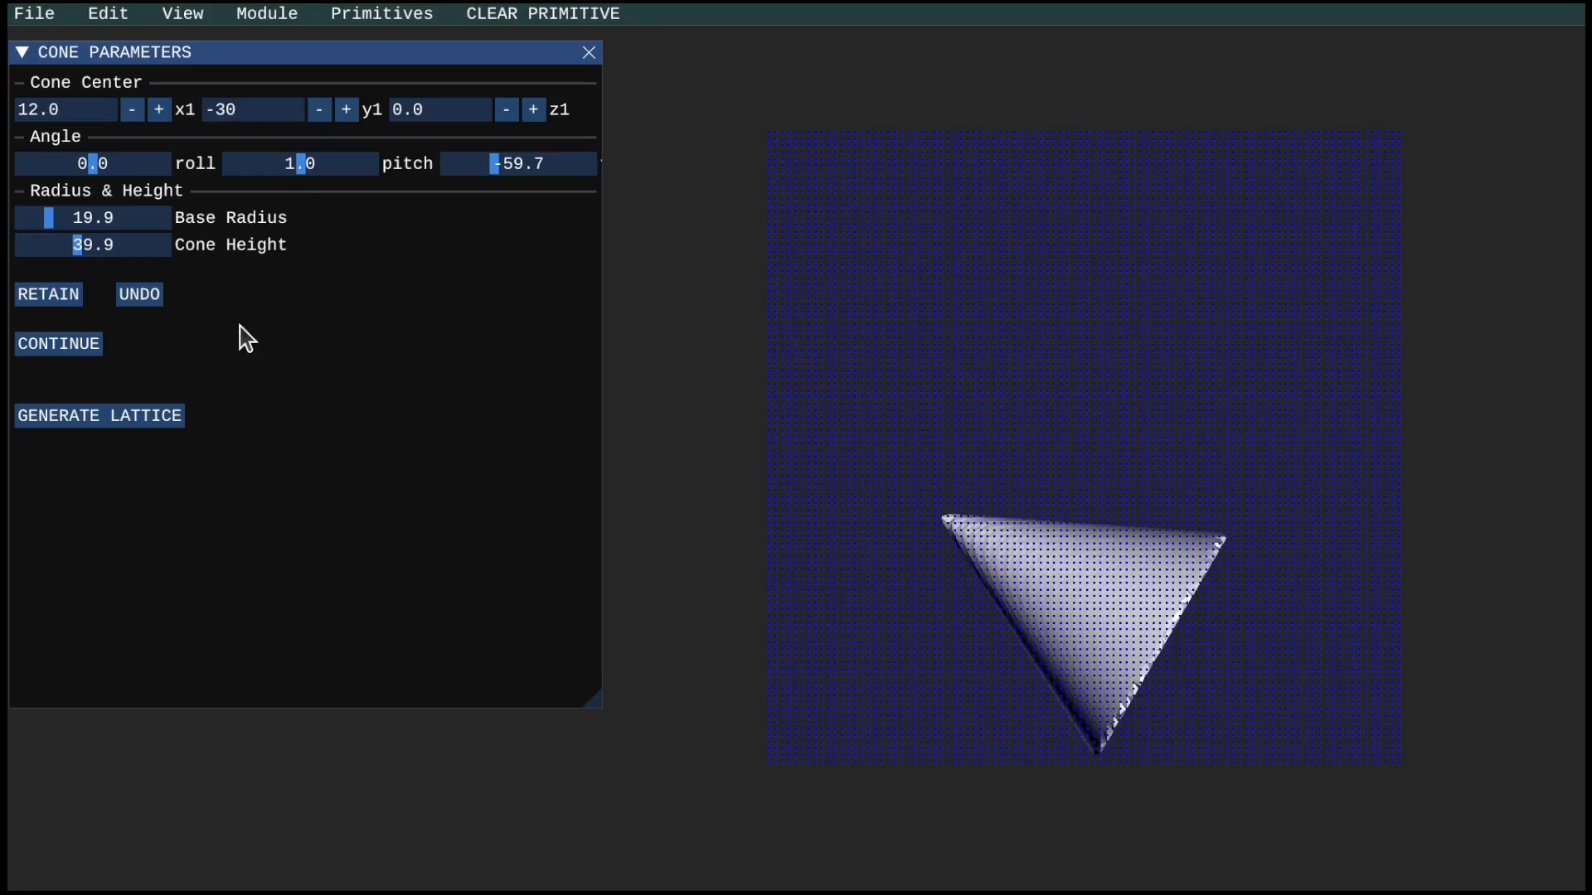
Retain the cone and export it with the Primitive export setting.
{"action": "left_click", "coordinate": [76, 298]}
{"action": "left_click", "coordinate": [46, 13]}
{"action": "left_click", "coordinate": [58, 41]}
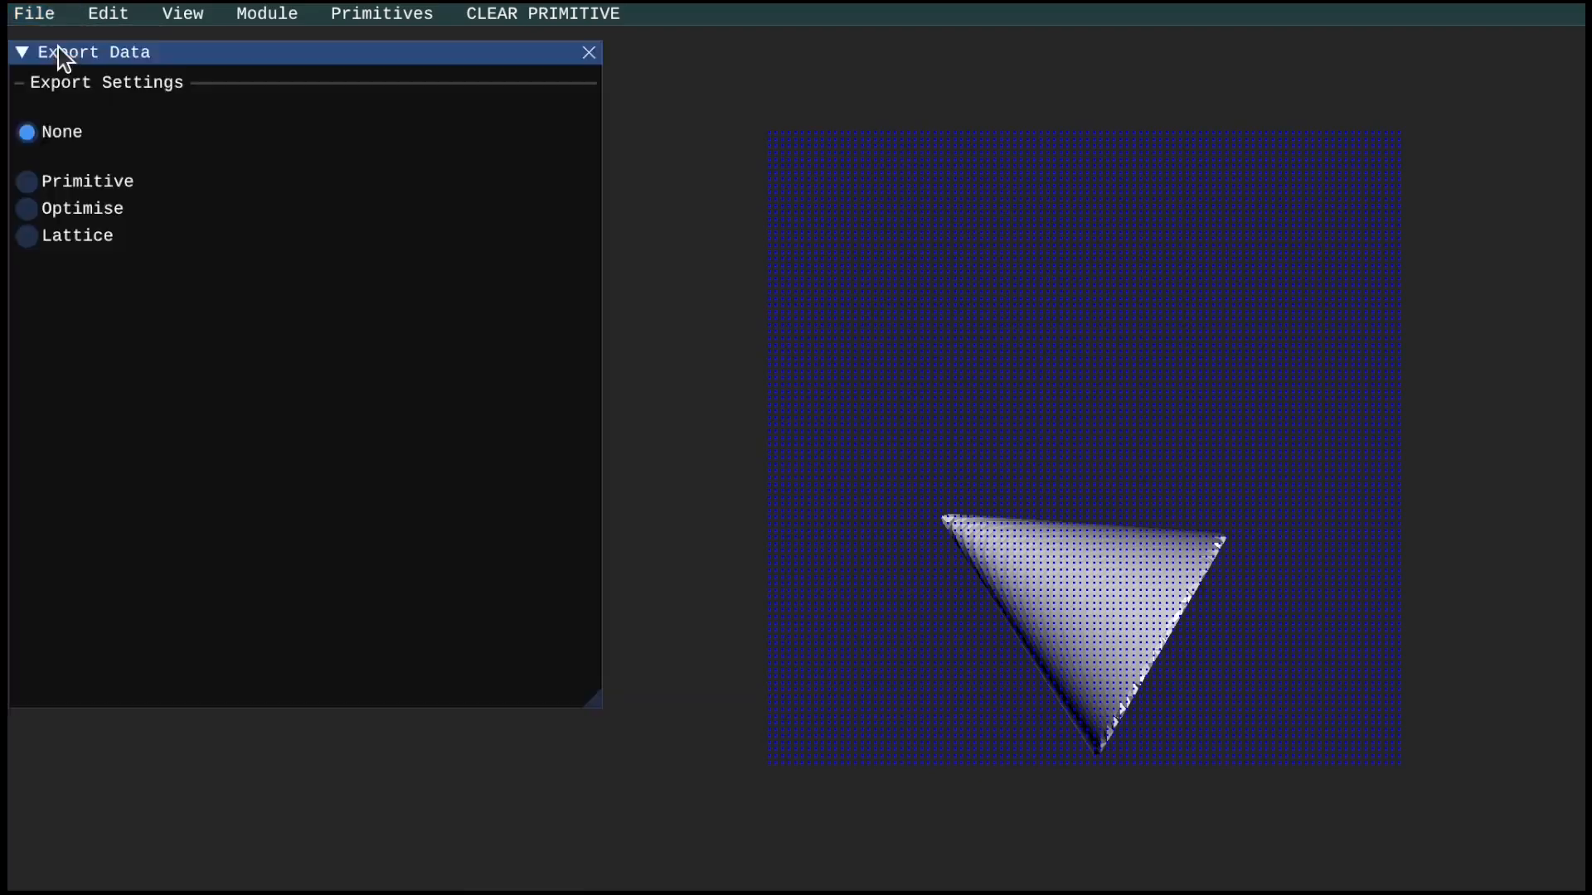
{"action": "left_click", "coordinate": [72, 188]}
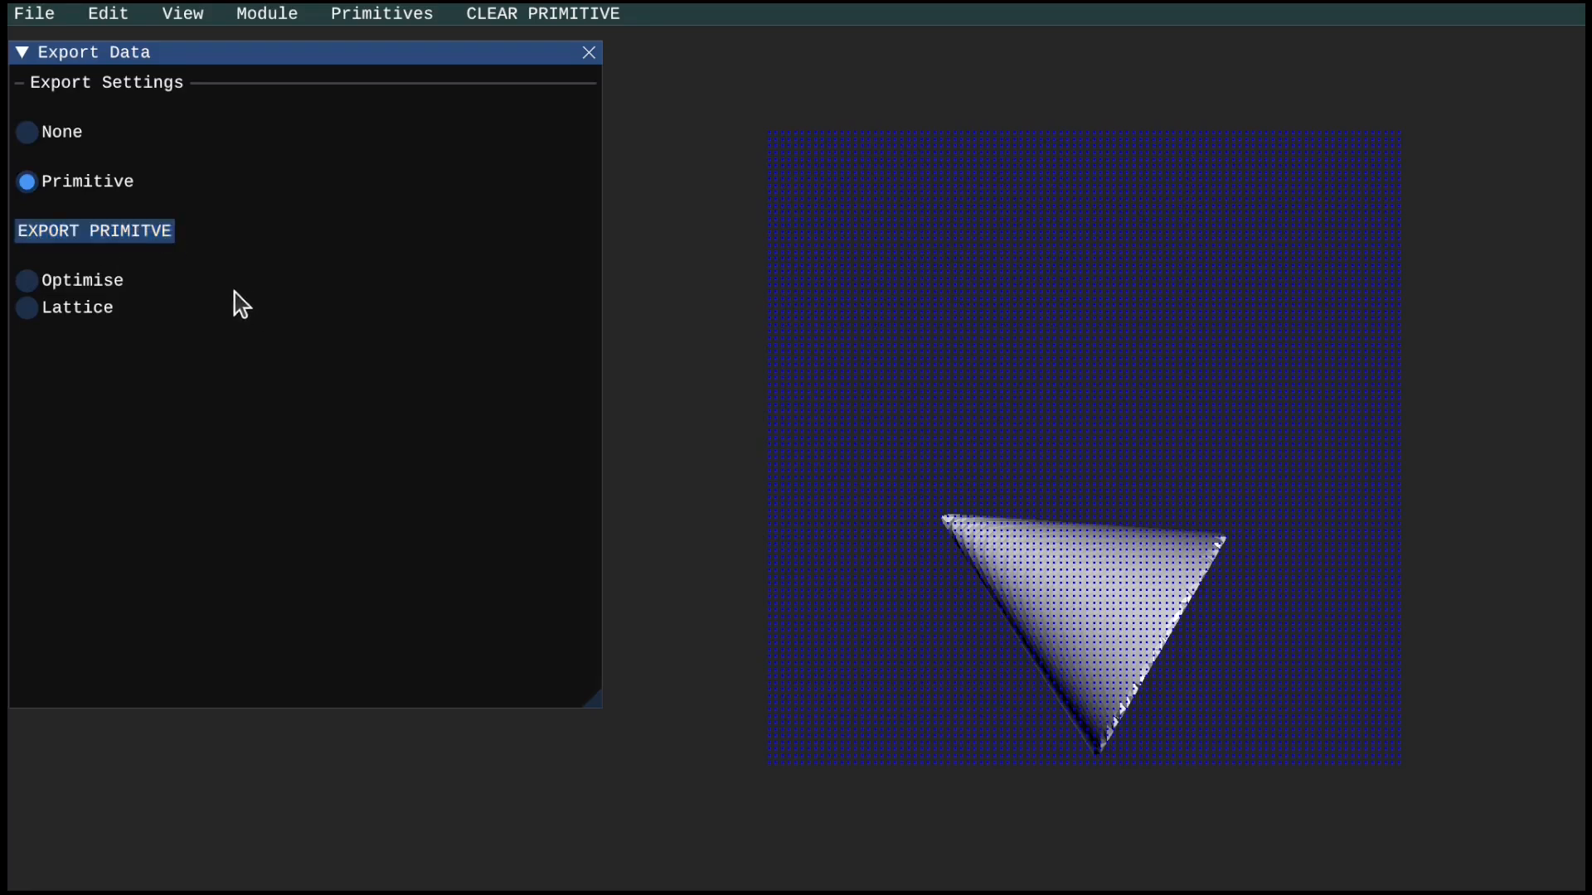
Switch to the file manager and open the folder that holds the exported Shape.obj file.
{"action": "left_click", "coordinate": [1548, 4]}
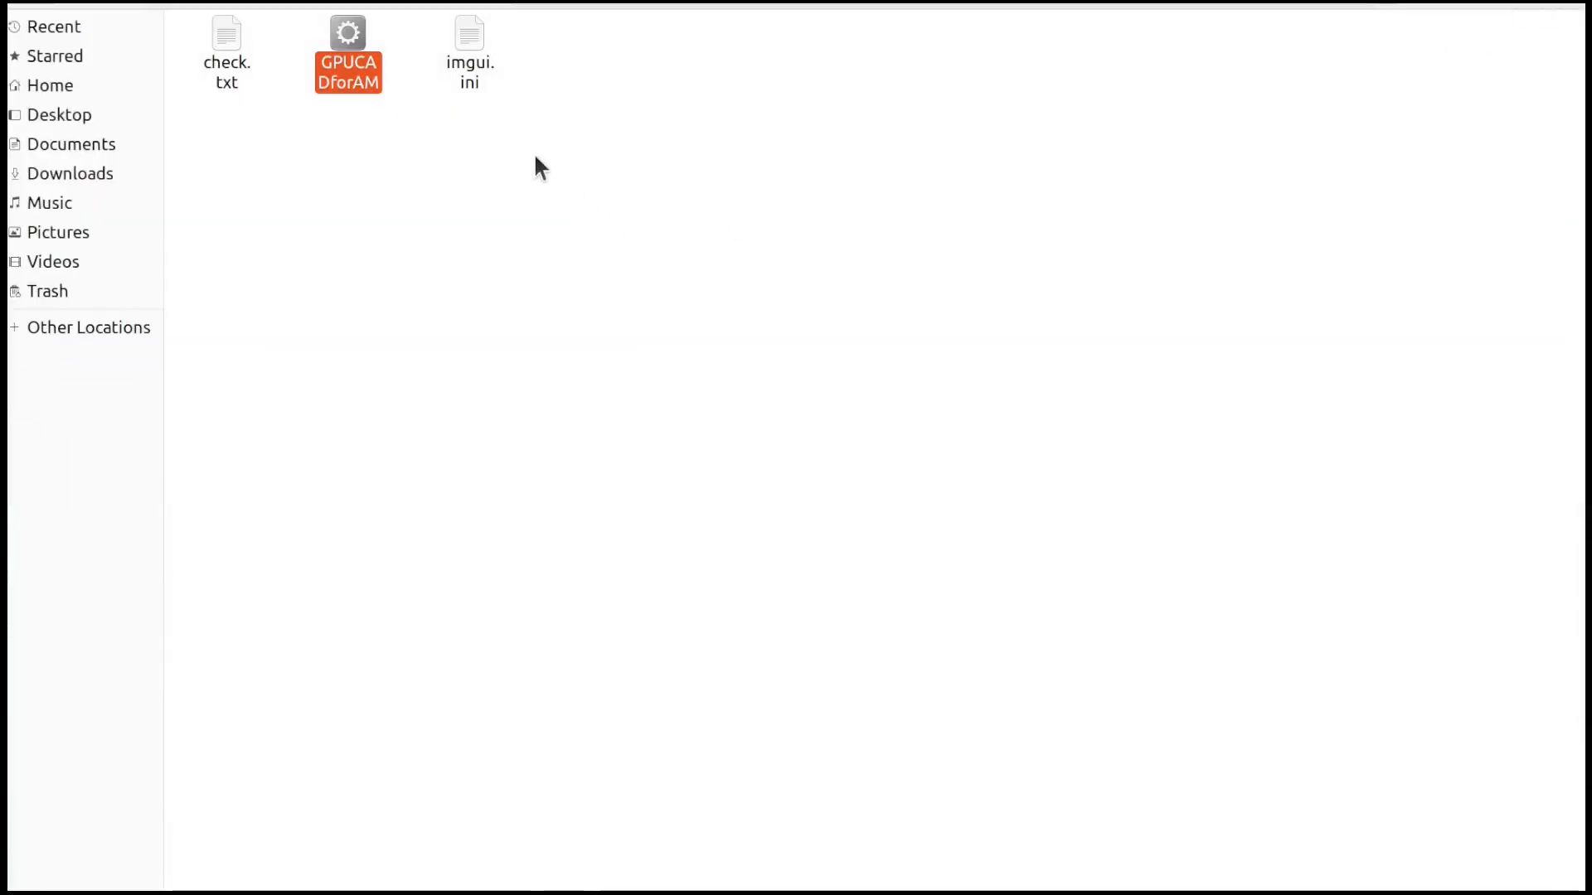
{"action": "left_click", "coordinate": [691, 1]}
{"action": "double_click", "coordinate": [391, 75]}
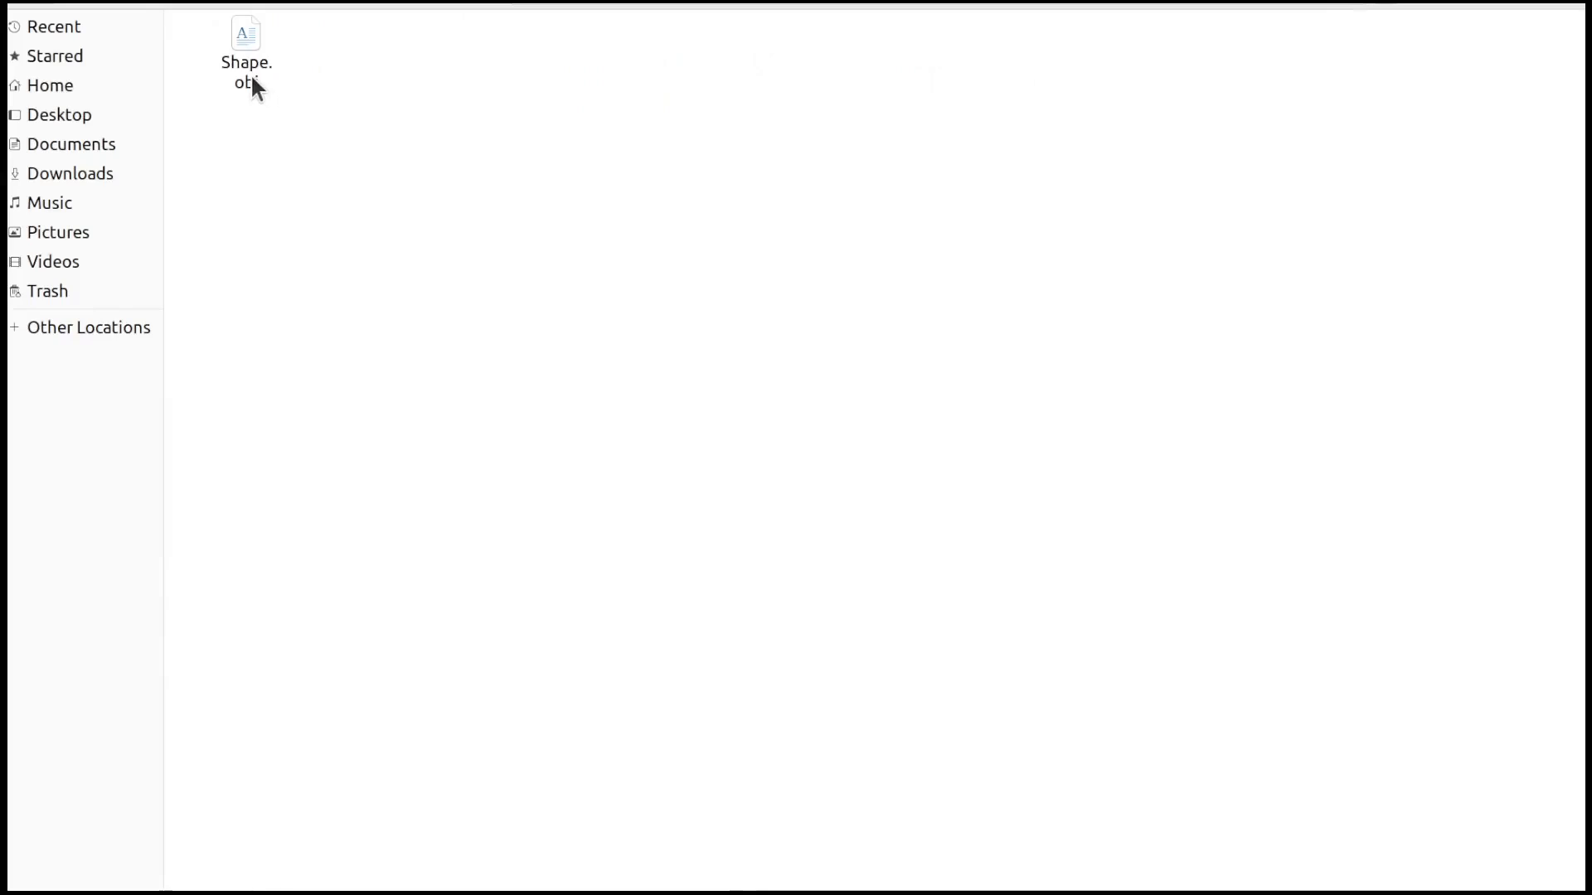